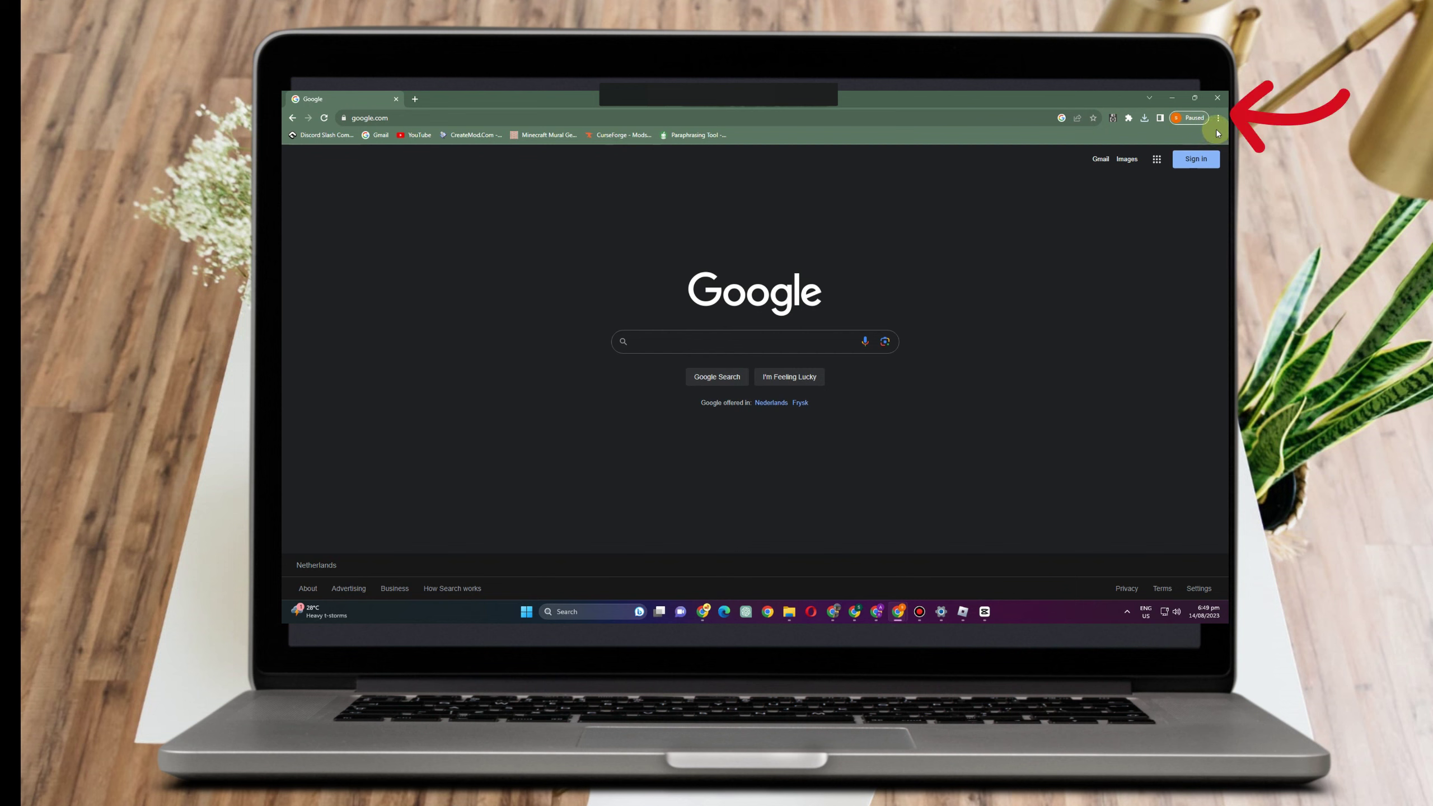
# - Go to Chrome's Reset settings section and bring up the 'Restore settings to their original defaults' confirmation
pyautogui.click(1218, 117)
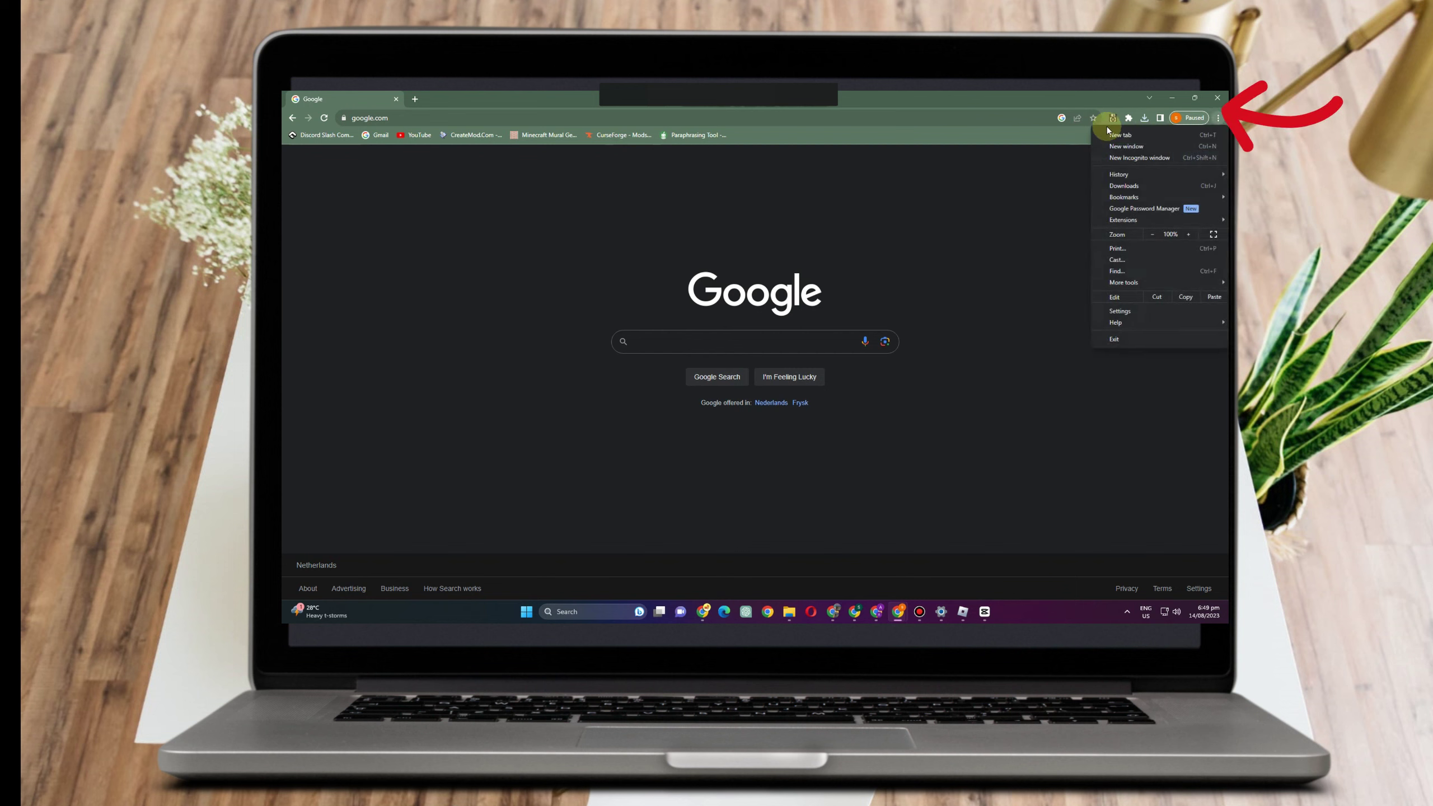
pyautogui.click(1120, 311)
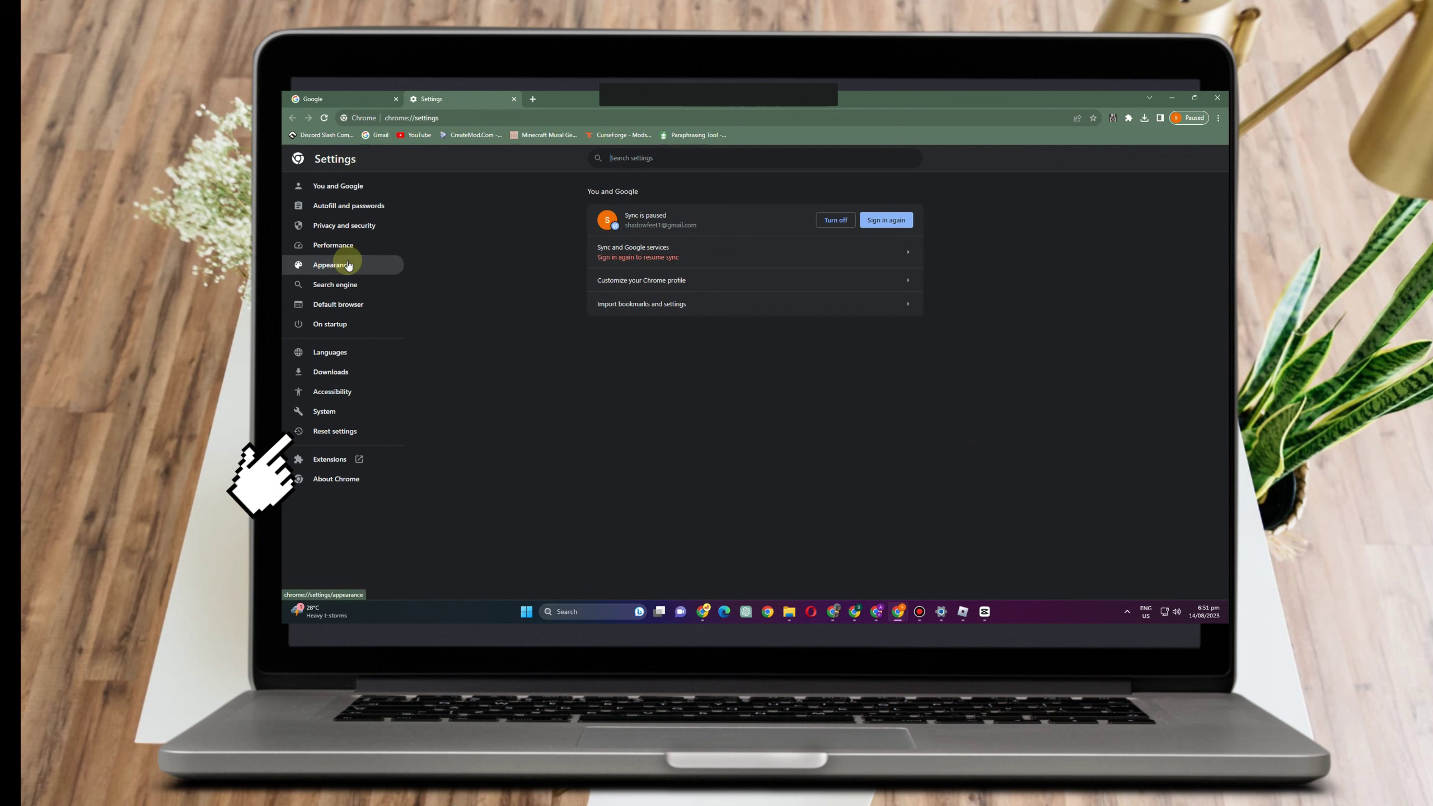
pyautogui.click(346, 433)
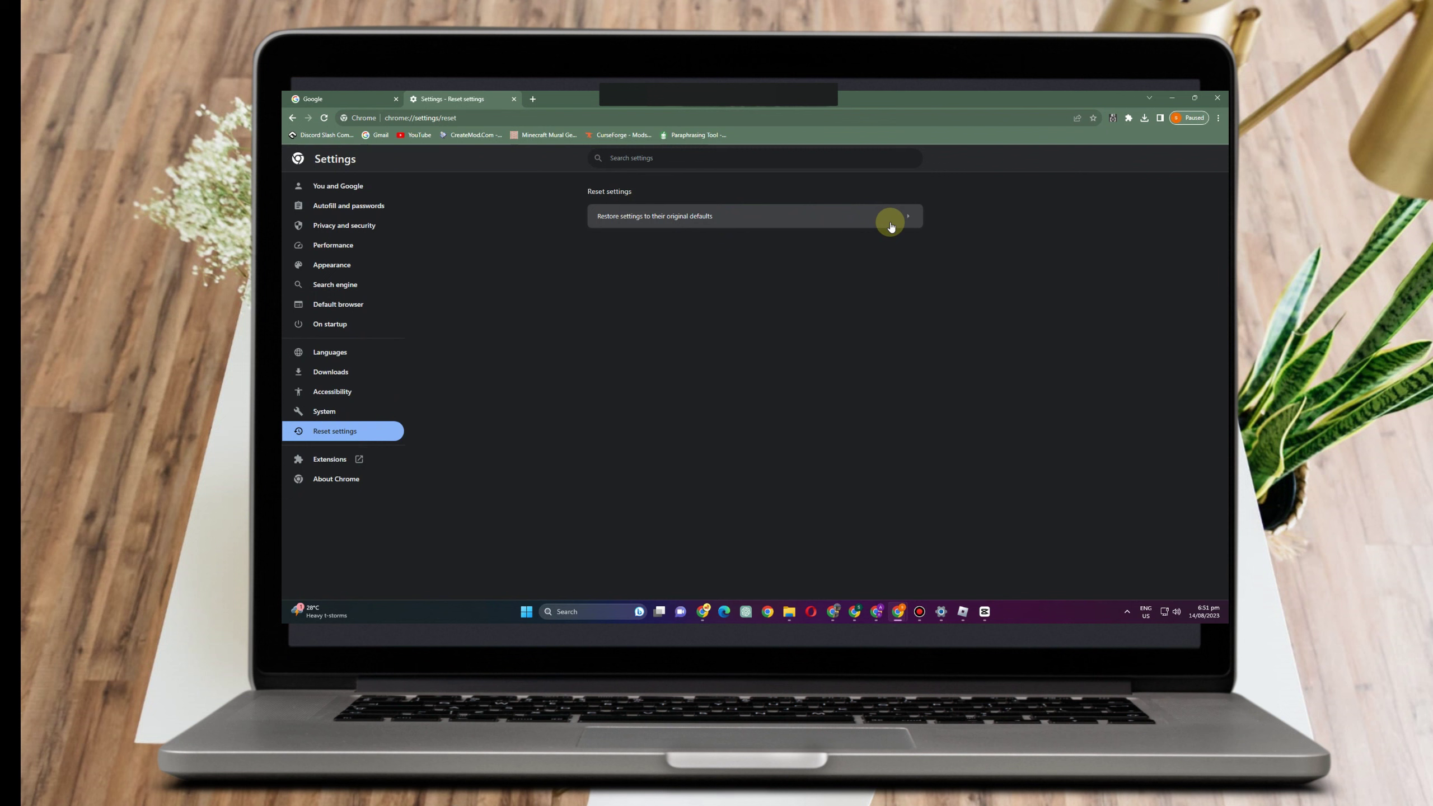
pyautogui.click(918, 223)
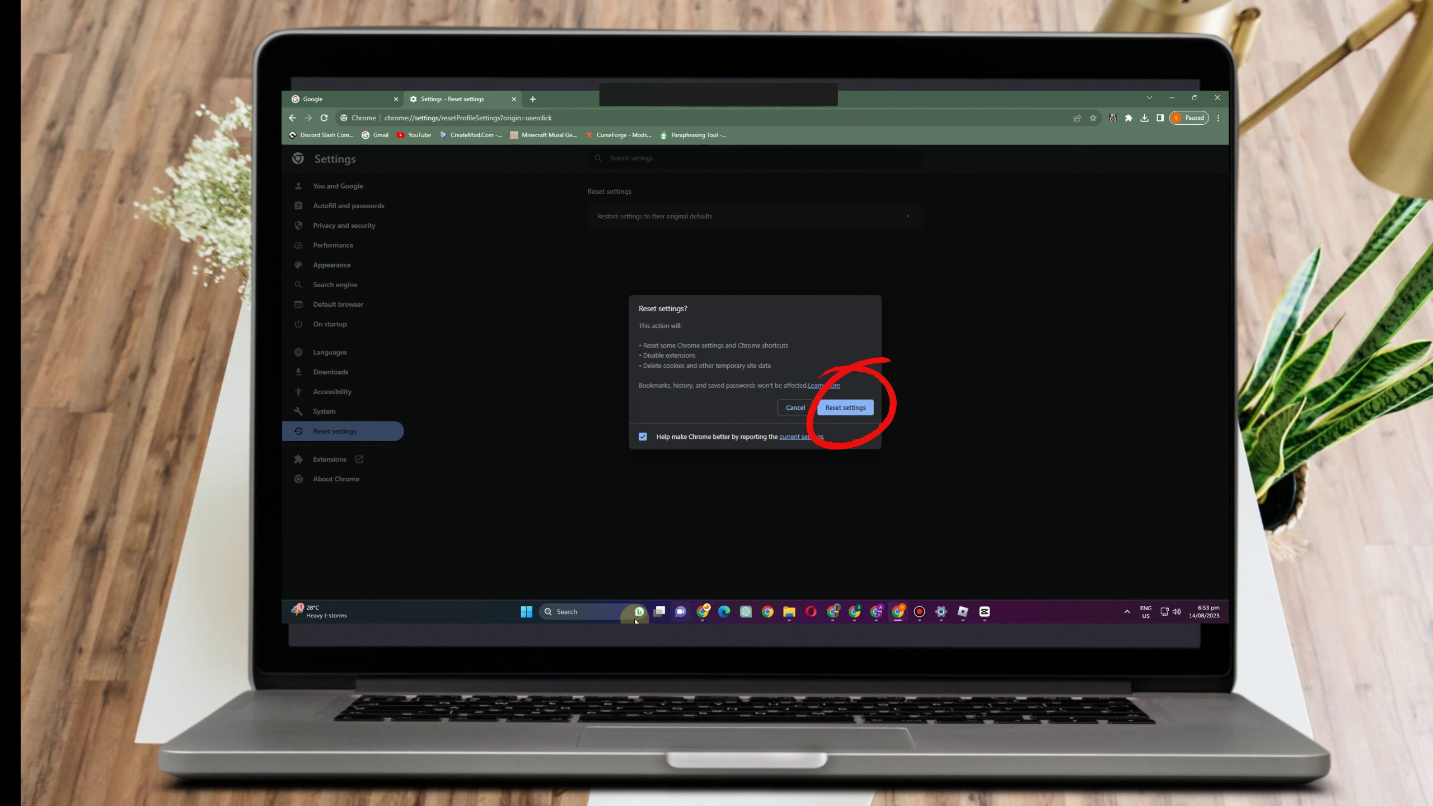
# - Search '%temp%' in Windows Search and open the Temp folder in File Explorer
pyautogui.click(576, 610)
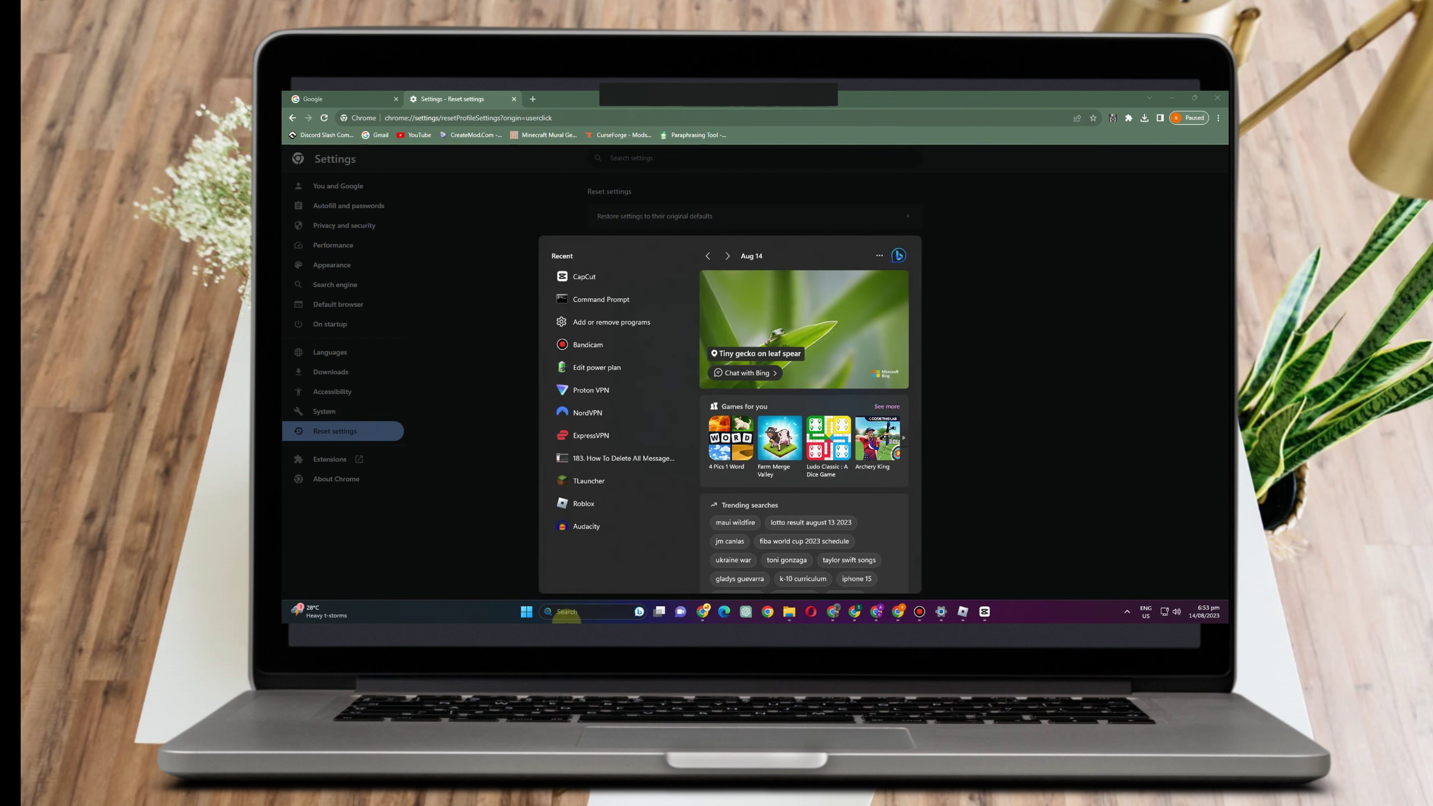
pyautogui.write('%tem')
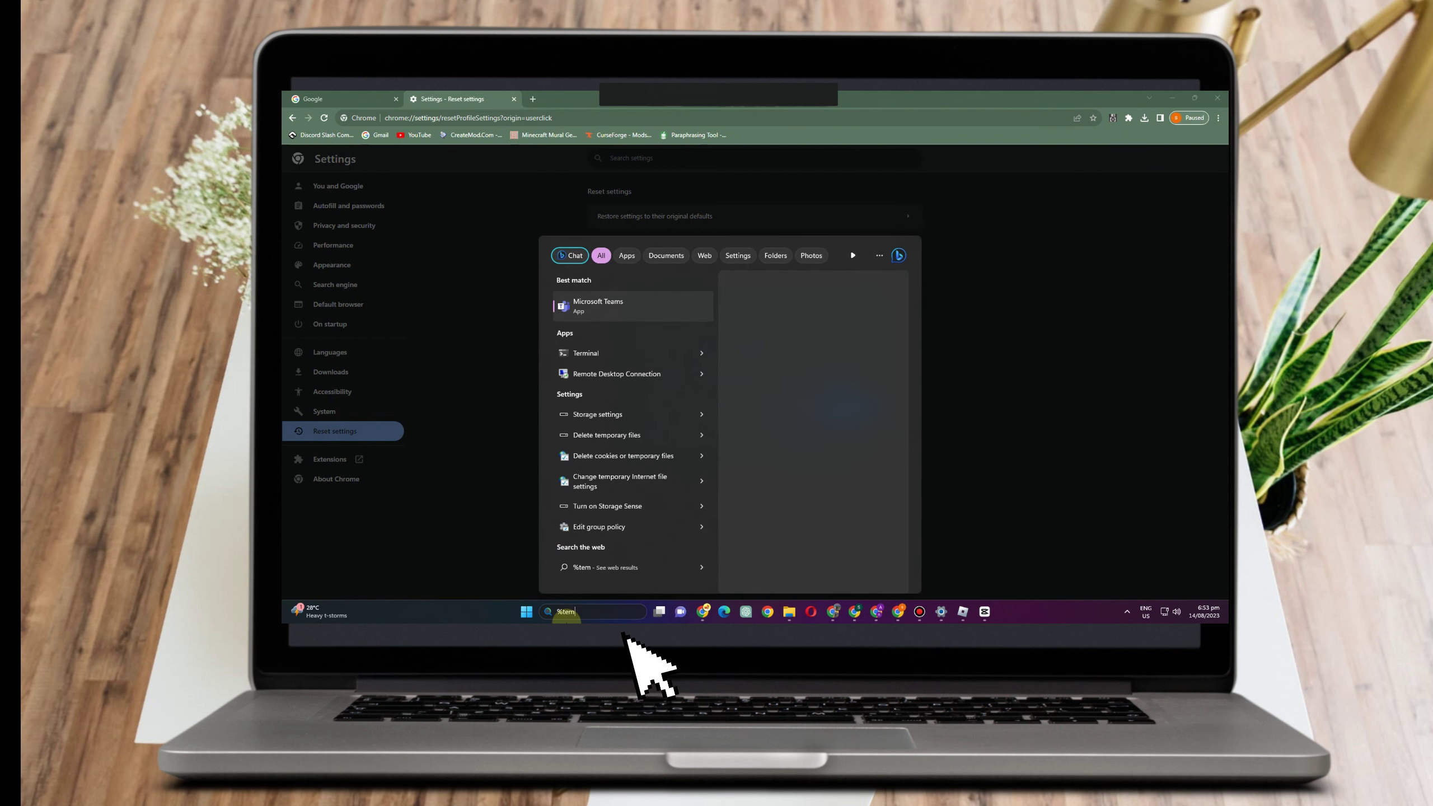
pyautogui.write('p%')
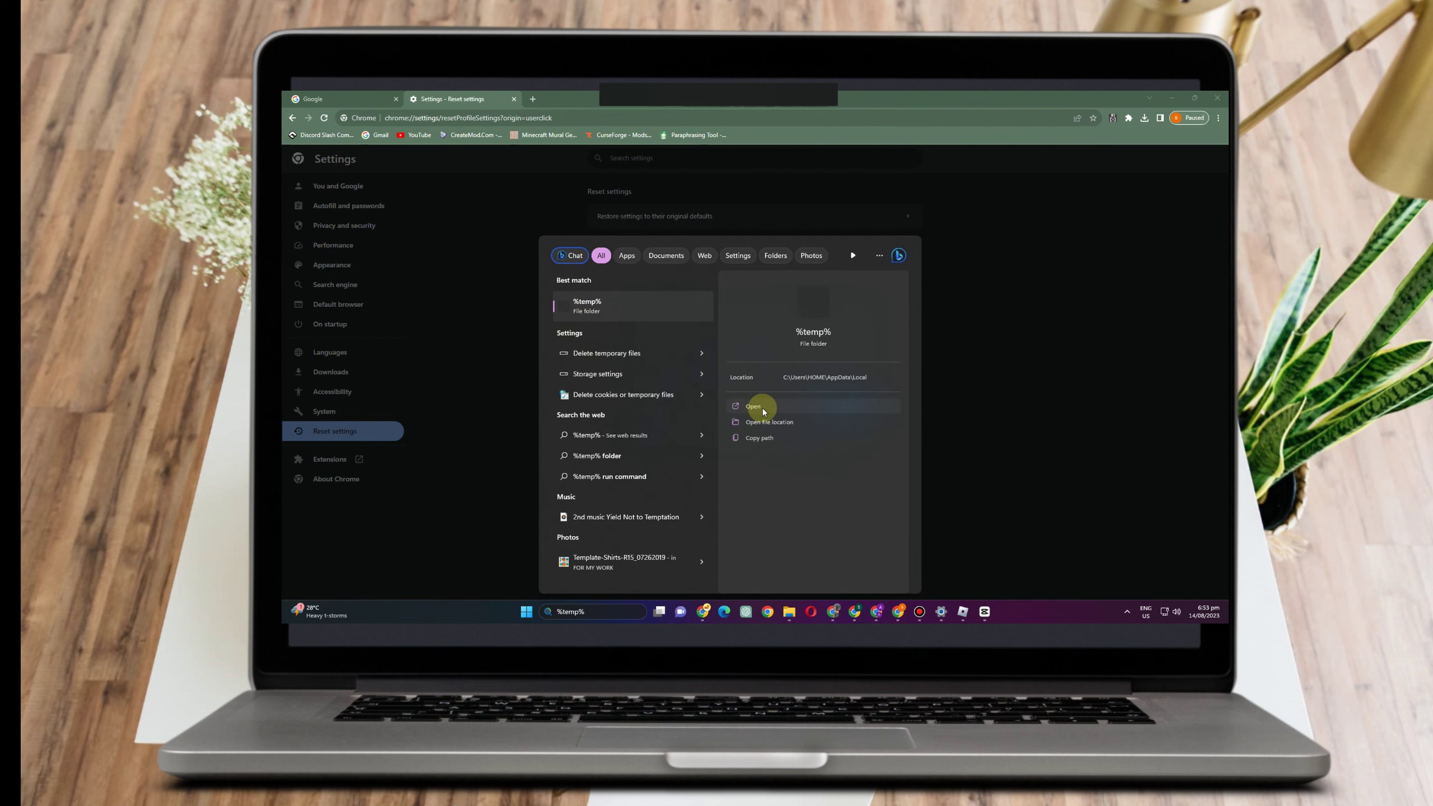
pyautogui.click(772, 408)
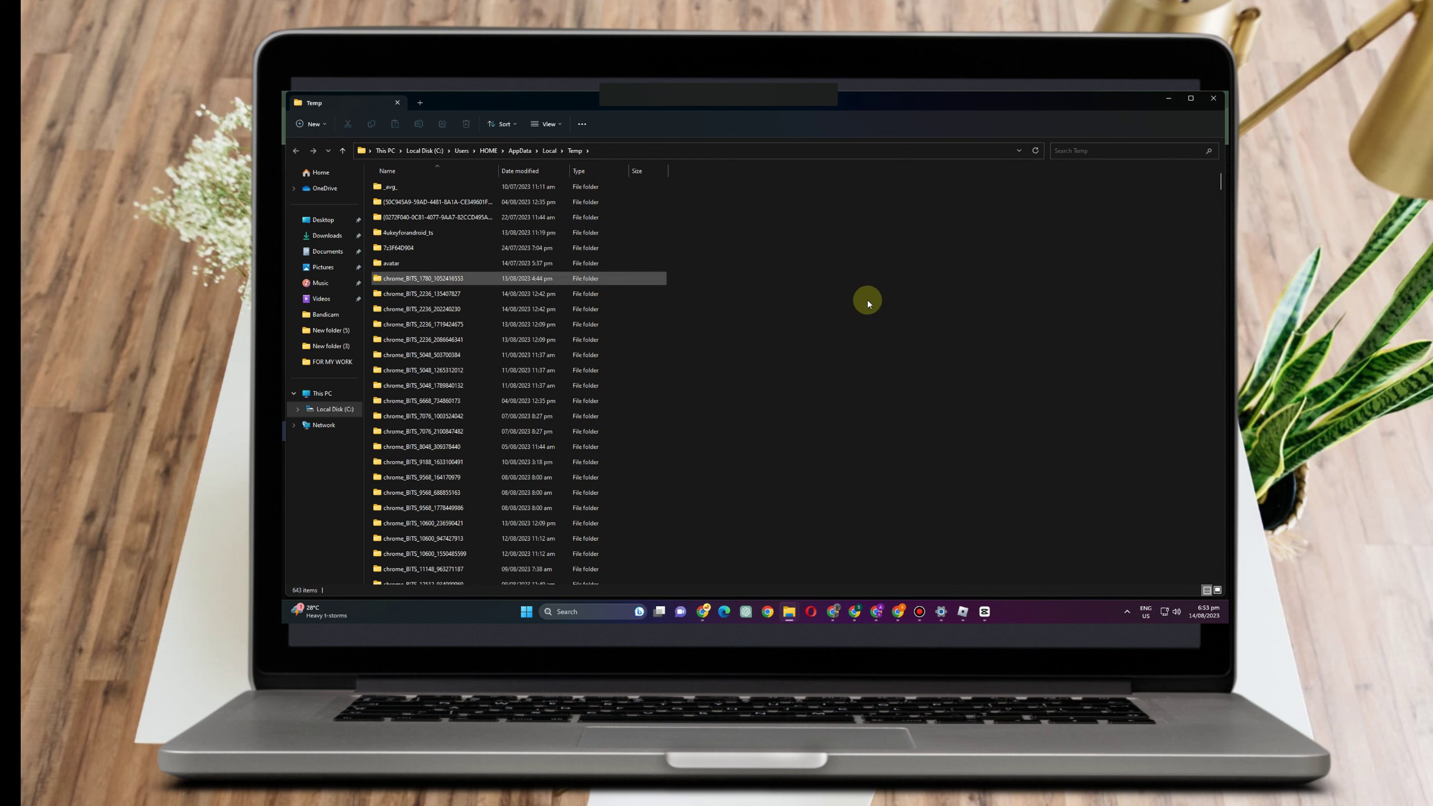
# - Select every item in the Temp folder and delete them
pyautogui.hotkey('ctrl', 'a')
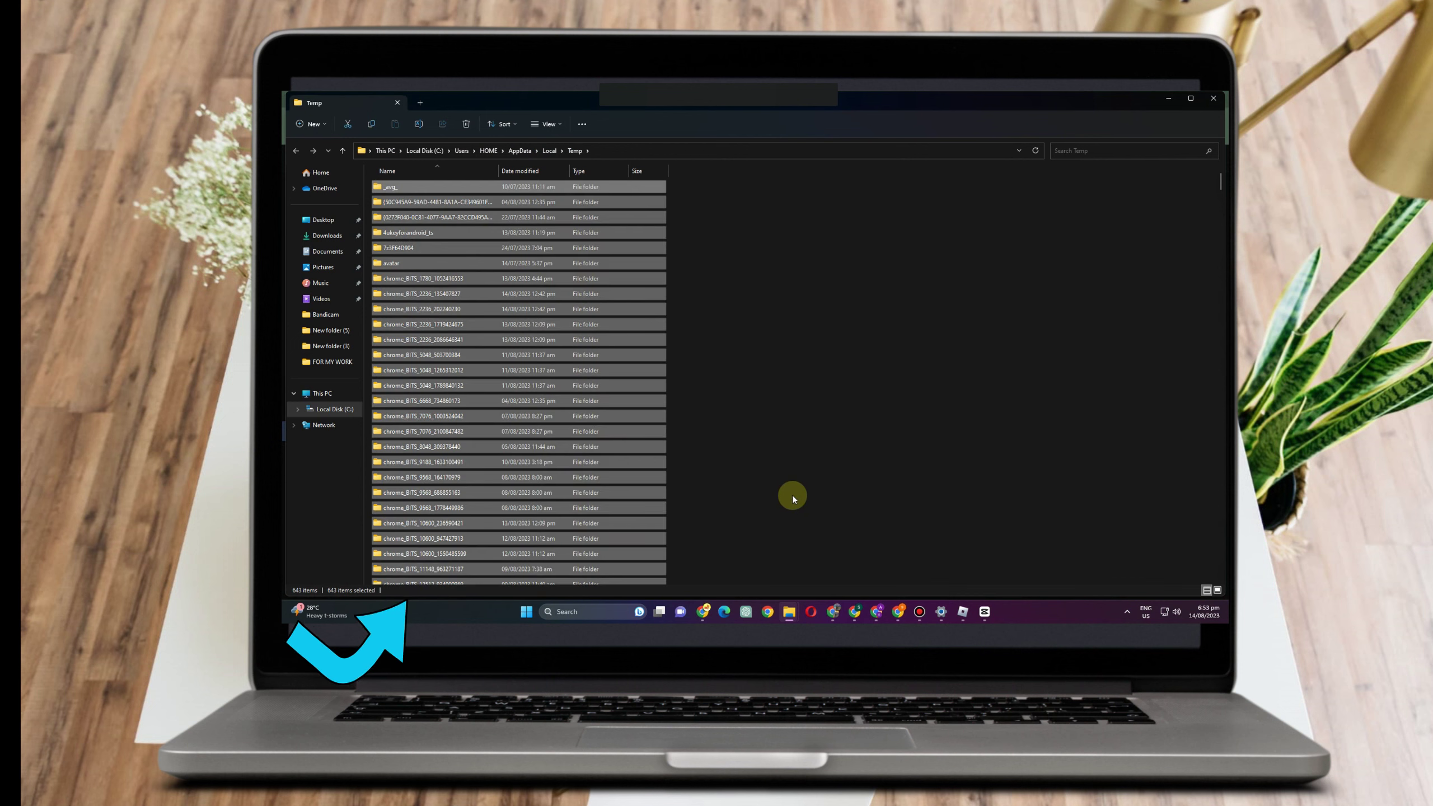
pyautogui.scroll(-8, 518, 361)
pyautogui.scroll(-10, 535, 443)
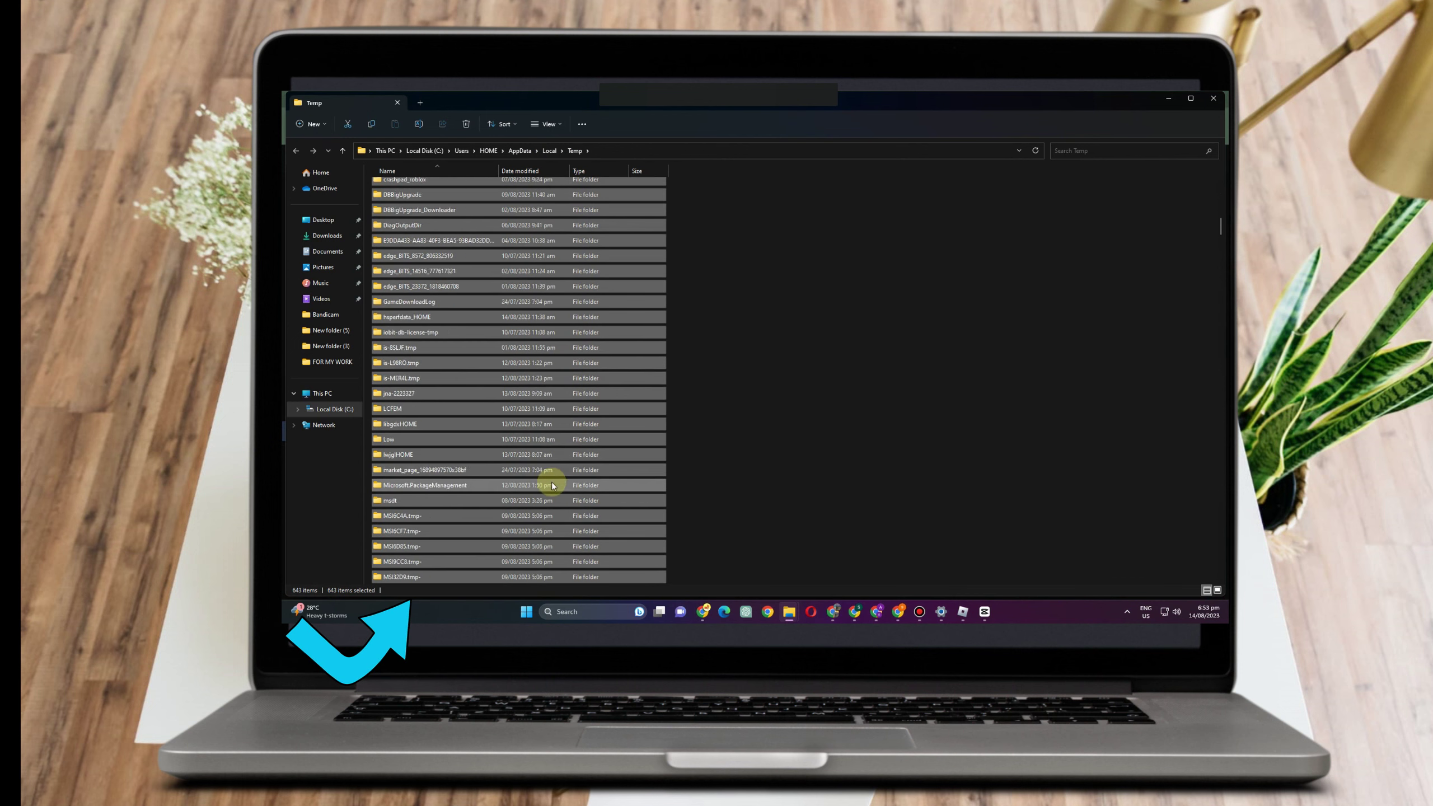
pyautogui.scroll(-15, 520, 502)
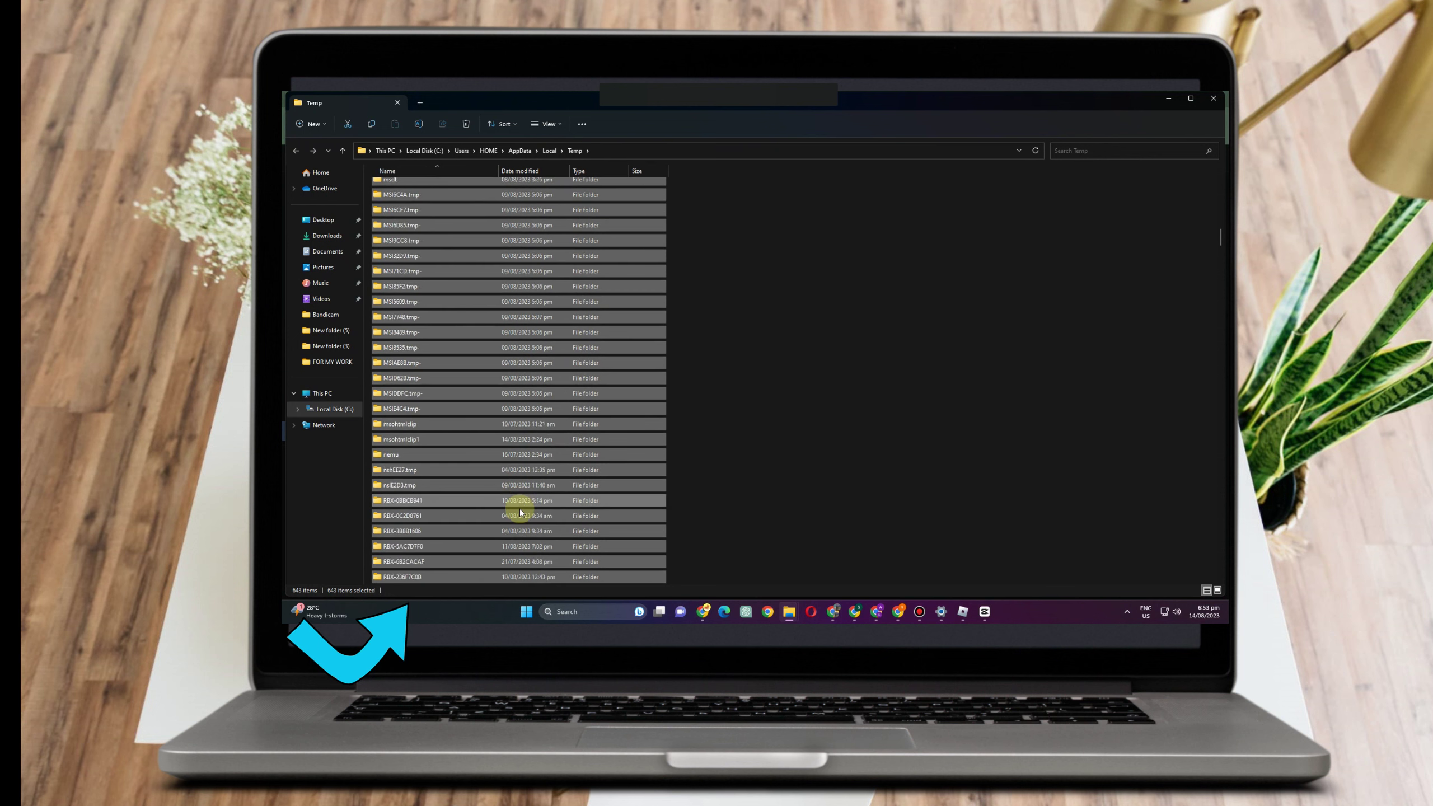
pyautogui.scroll(-5, 631, 363)
pyautogui.rightClick(630, 366)
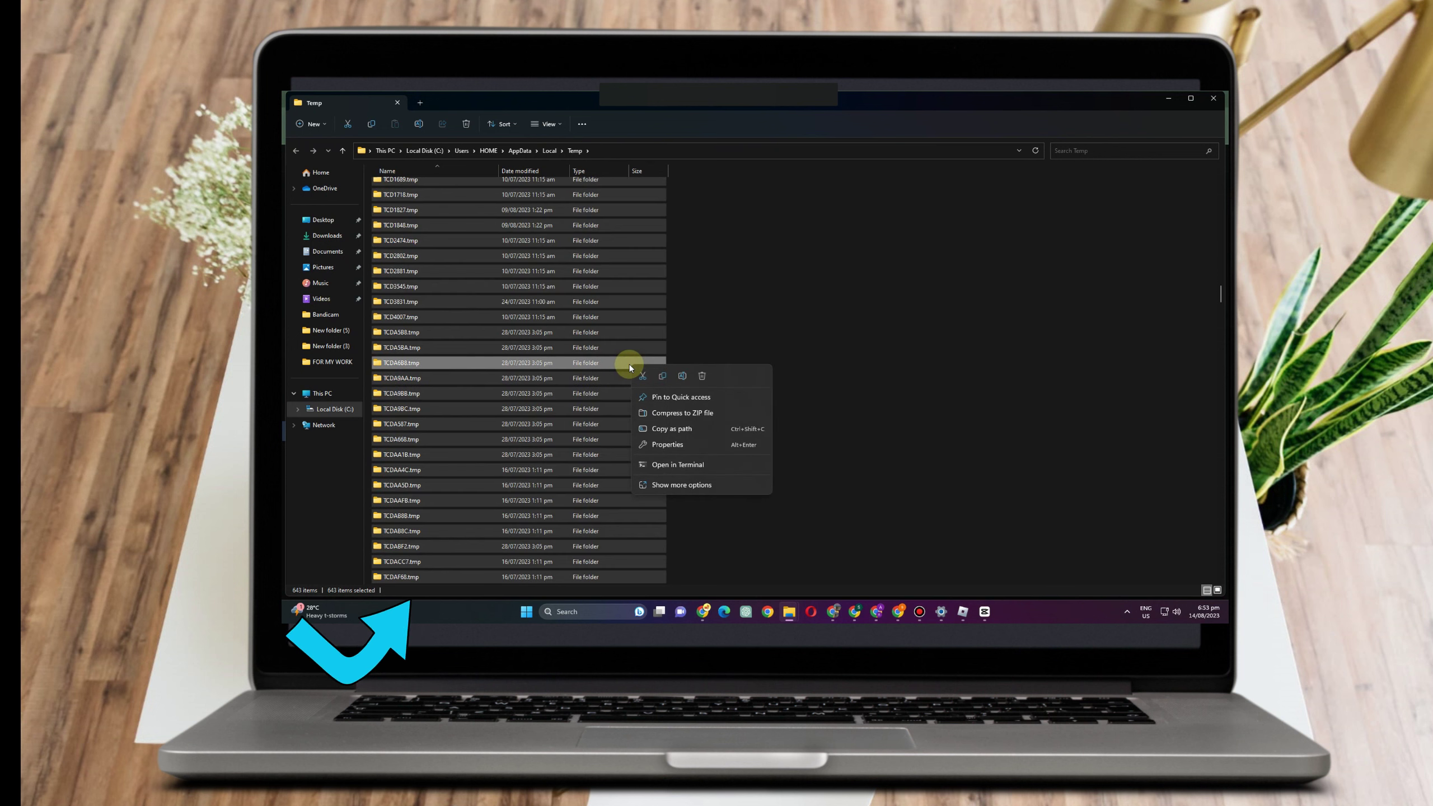
pyautogui.click(701, 376)
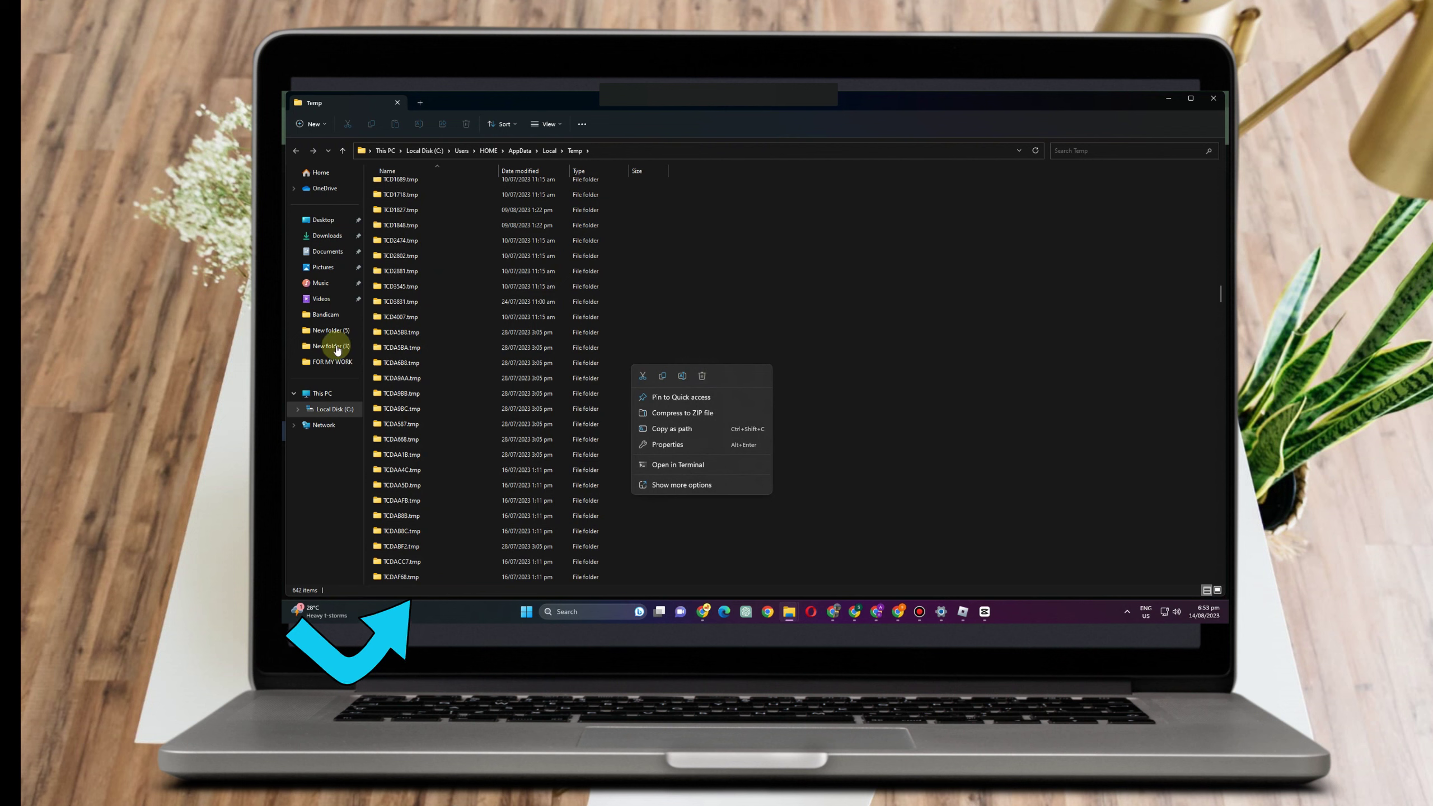
# - Select the remaining Temp items, show their actions, then open a new Google tab in Chrome
pyautogui.hotkey('ctrl', 'a')
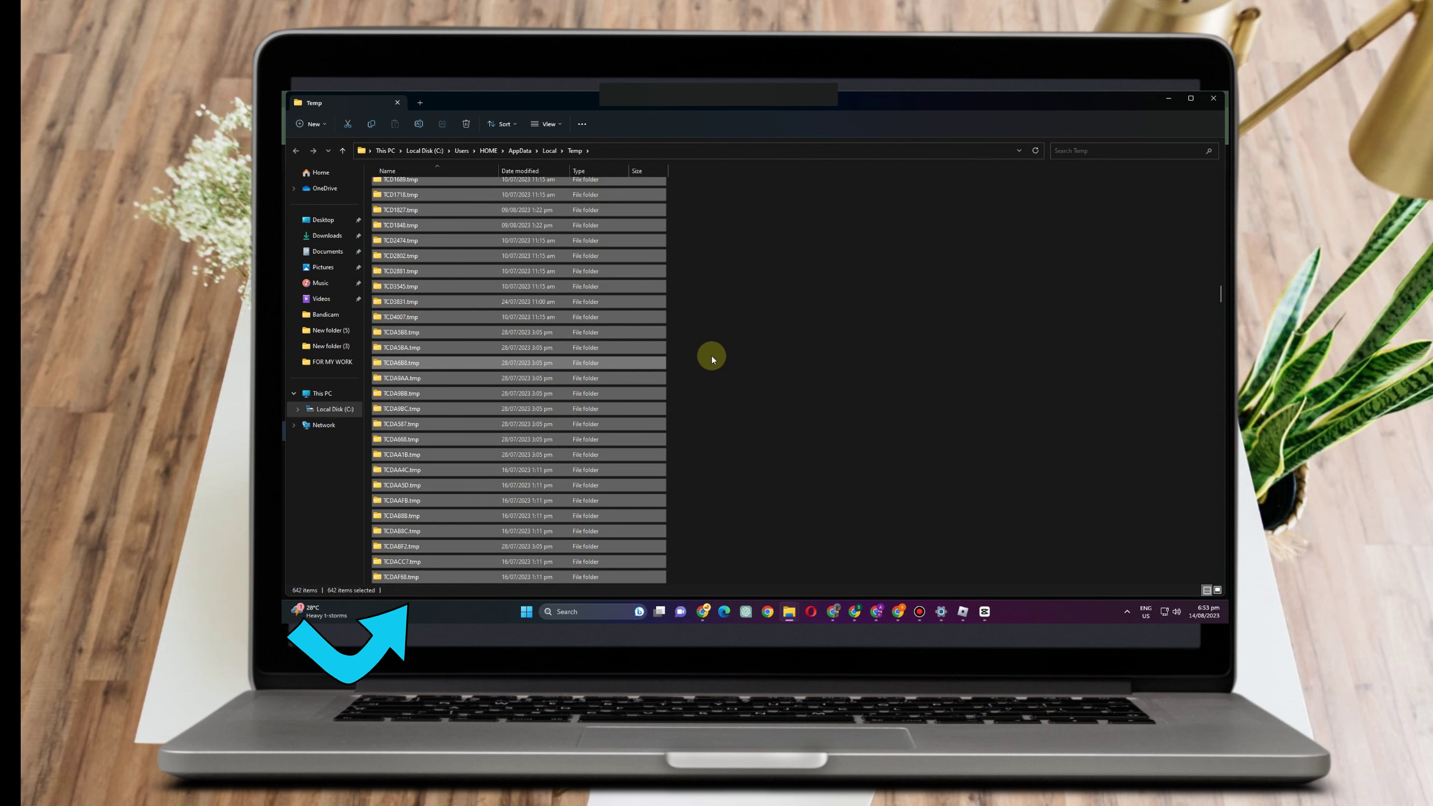
pyautogui.rightClick(639, 349)
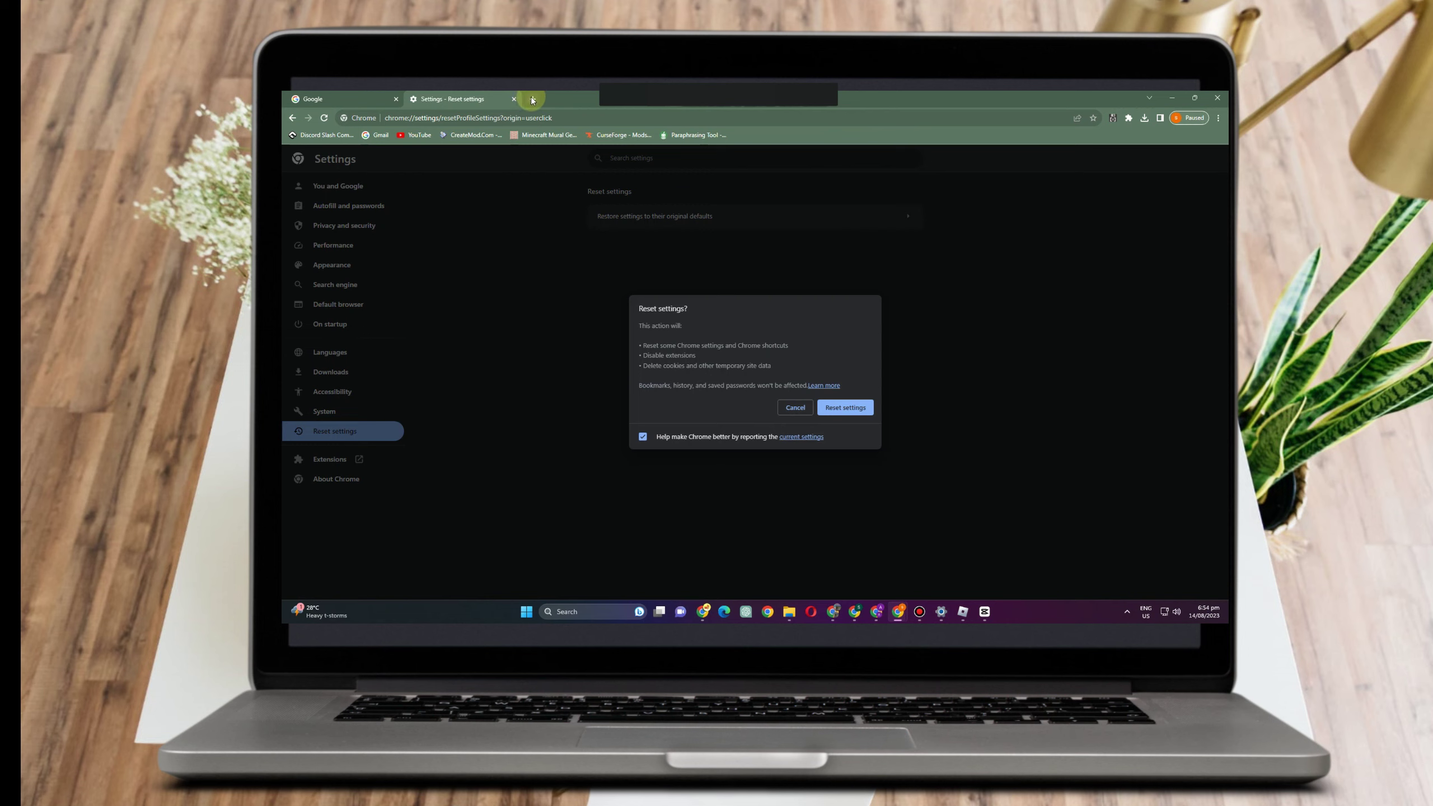
pyautogui.click(531, 100)
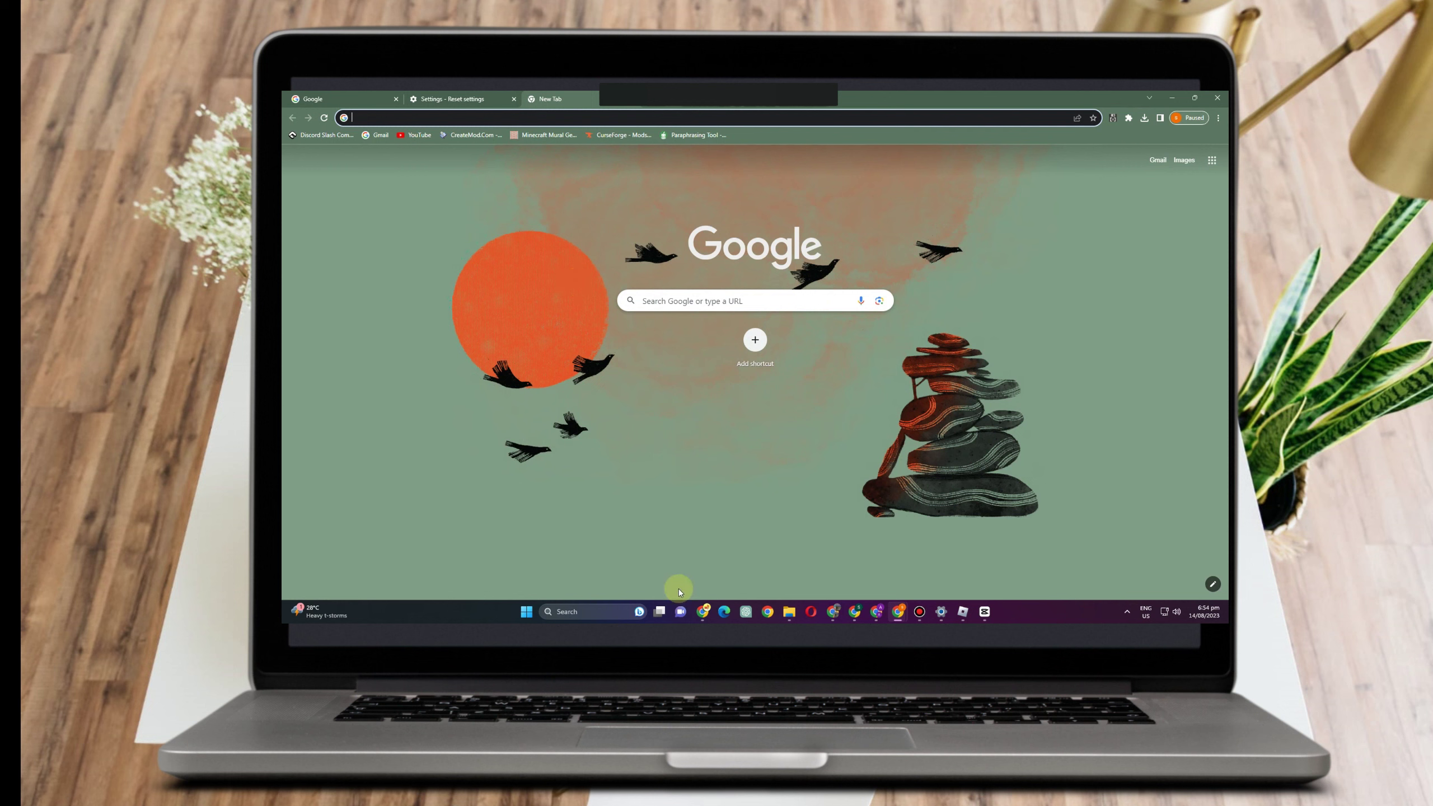
# - Search 'network sta' and open 'View network status and tasks' in Control Panel
pyautogui.click(593, 612)
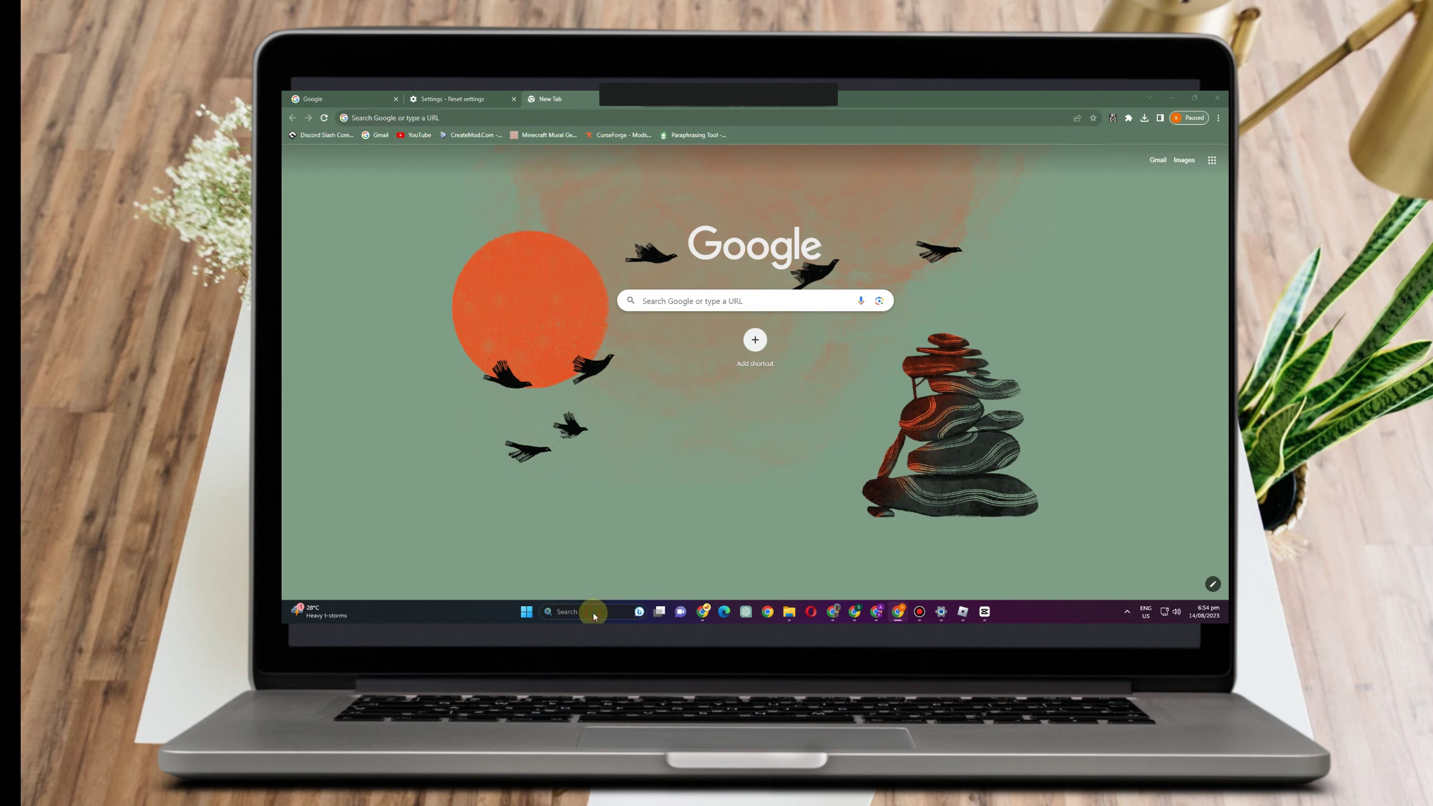
pyautogui.write('network sta')
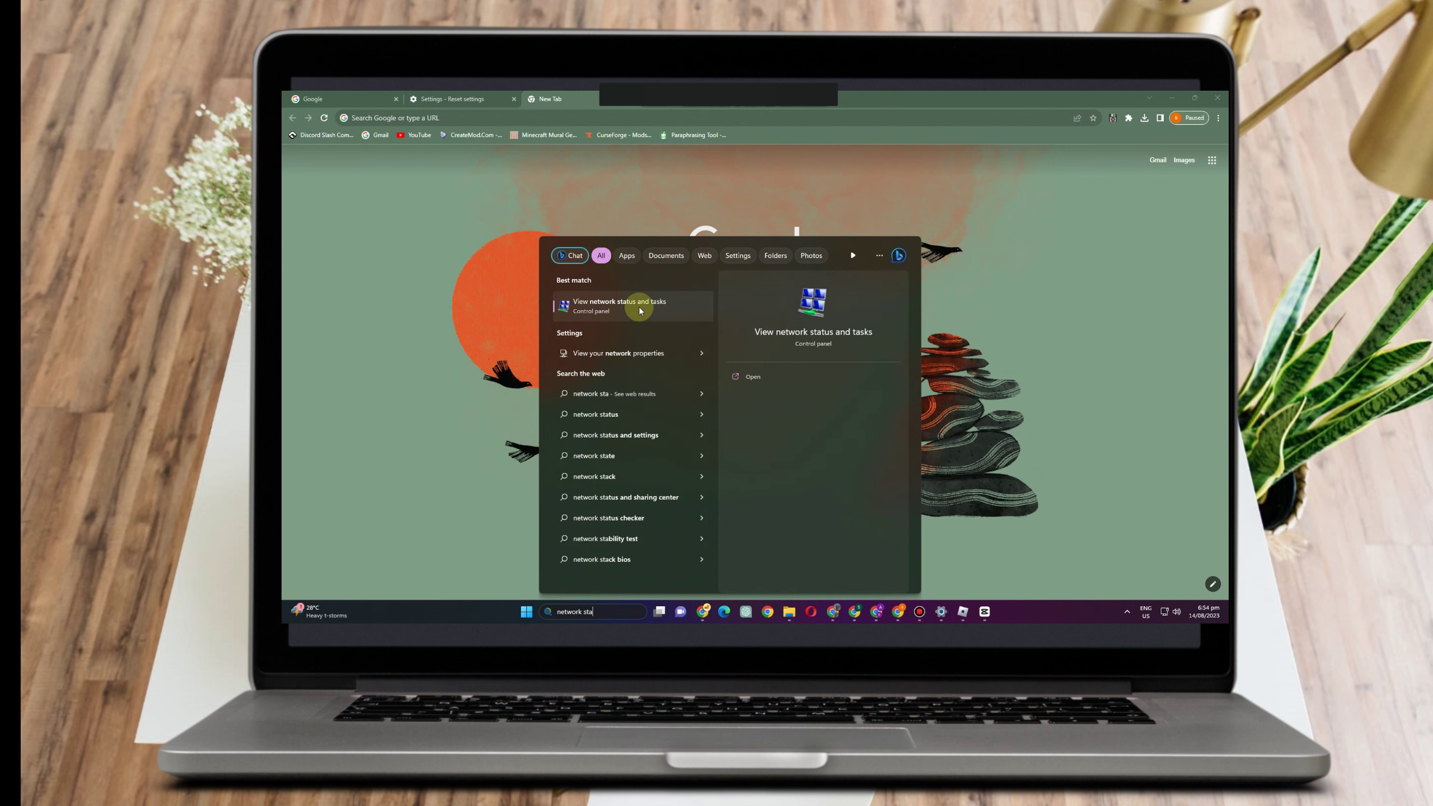
pyautogui.click(749, 382)
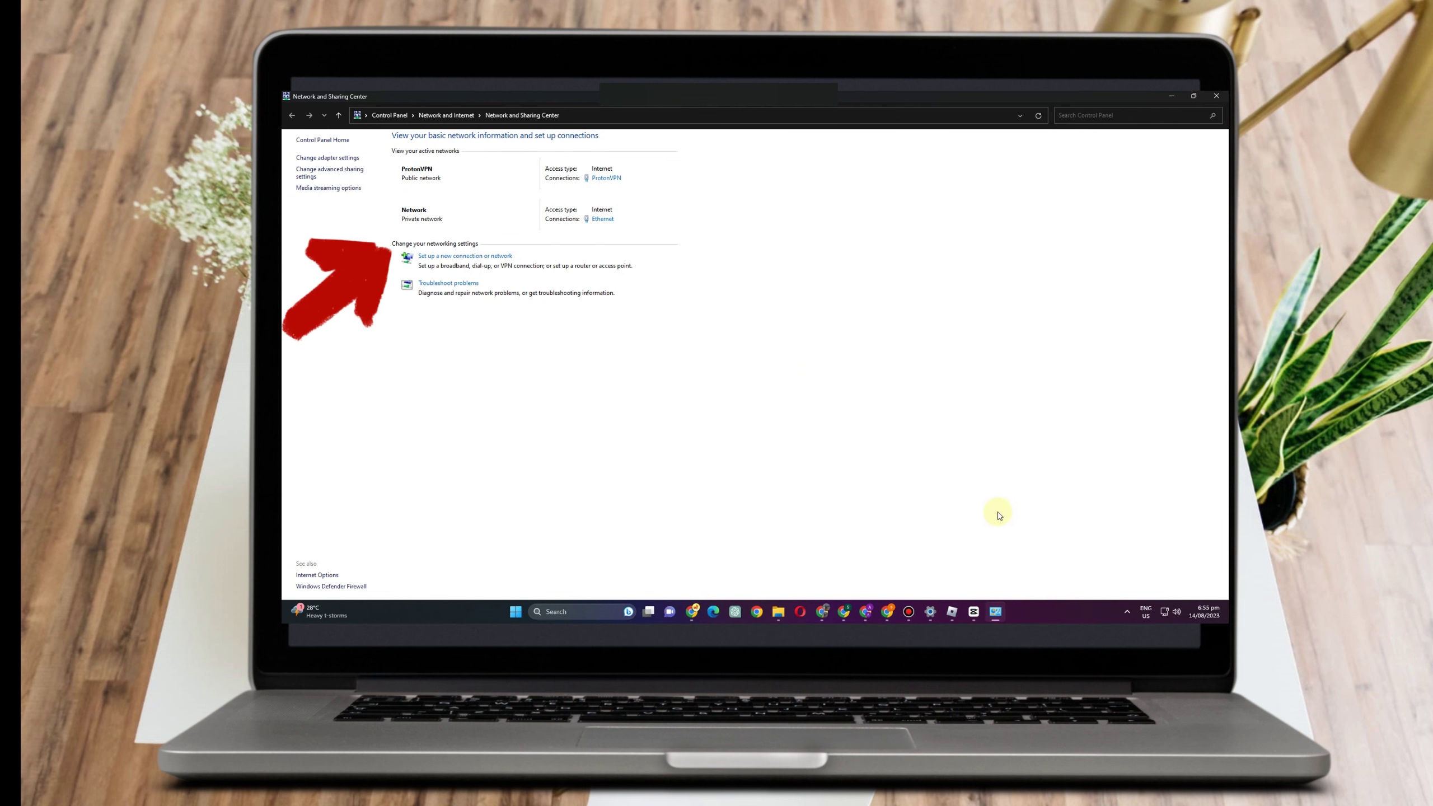
# - Go up to Network and Internet and open the Network and Sharing Center
pyautogui.click(445, 115)
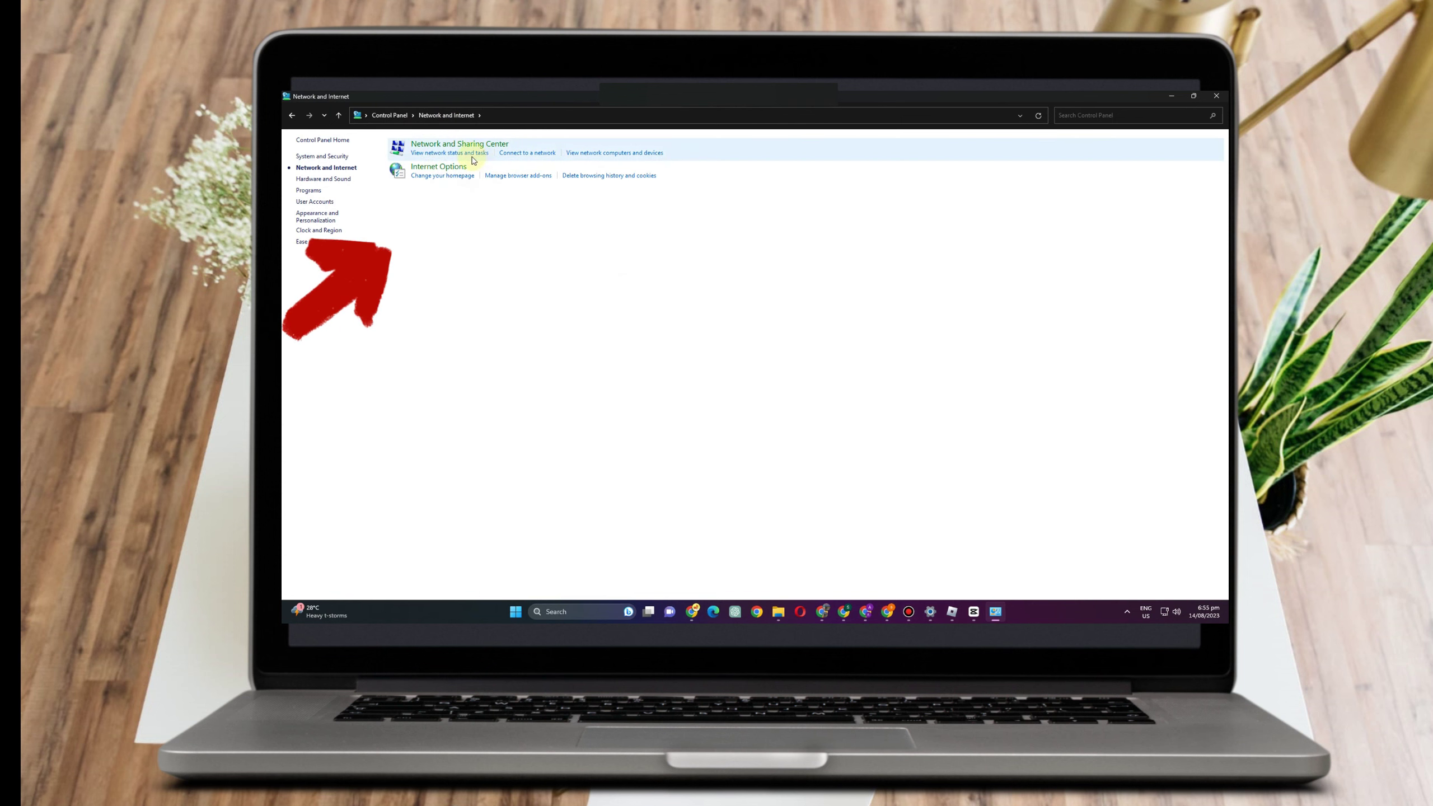
pyautogui.click(472, 153)
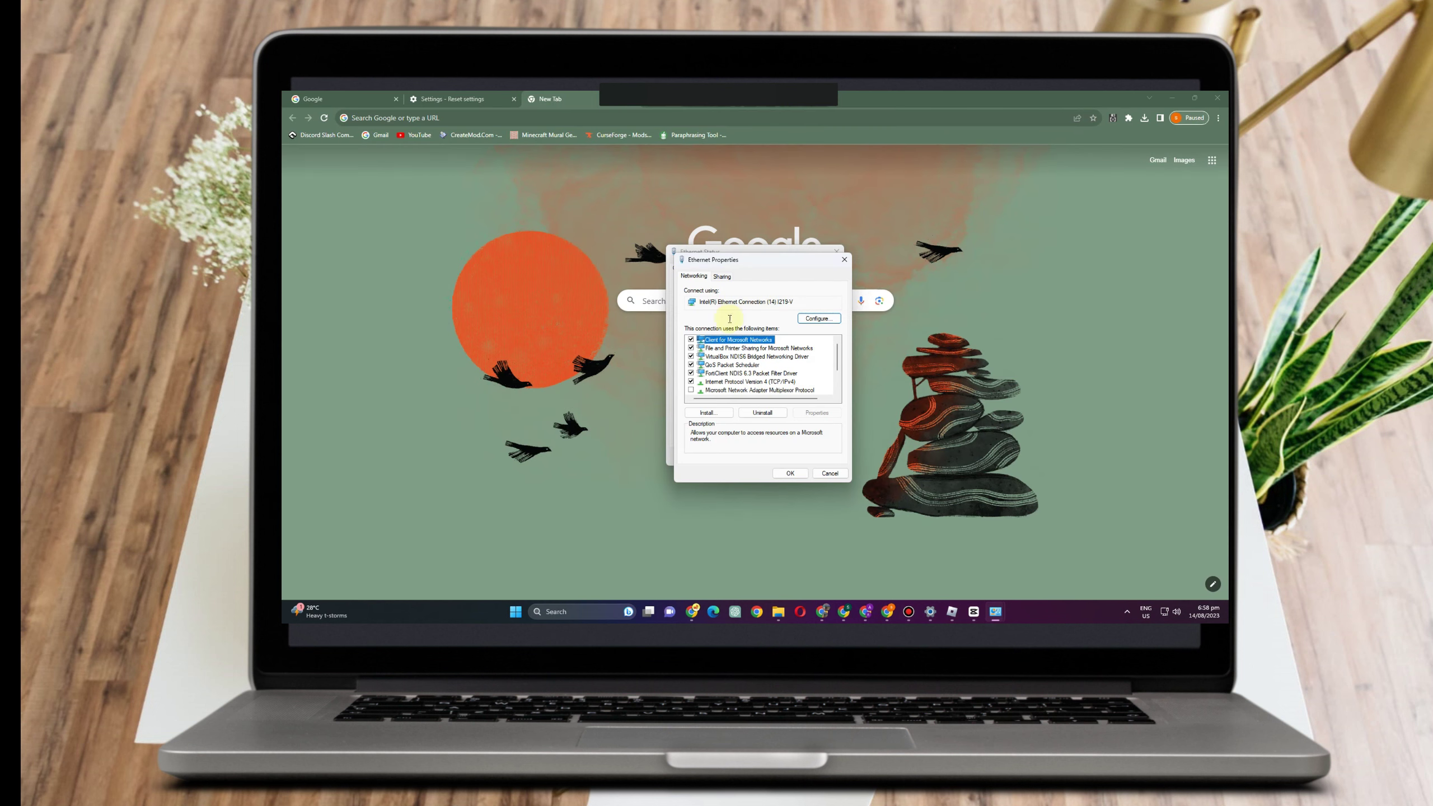
# - Set Ethernet IPv4 DNS to 1.1.1.1 preferred and 1.0.0.1 alternate, then close the dialogs
pyautogui.click(762, 383)
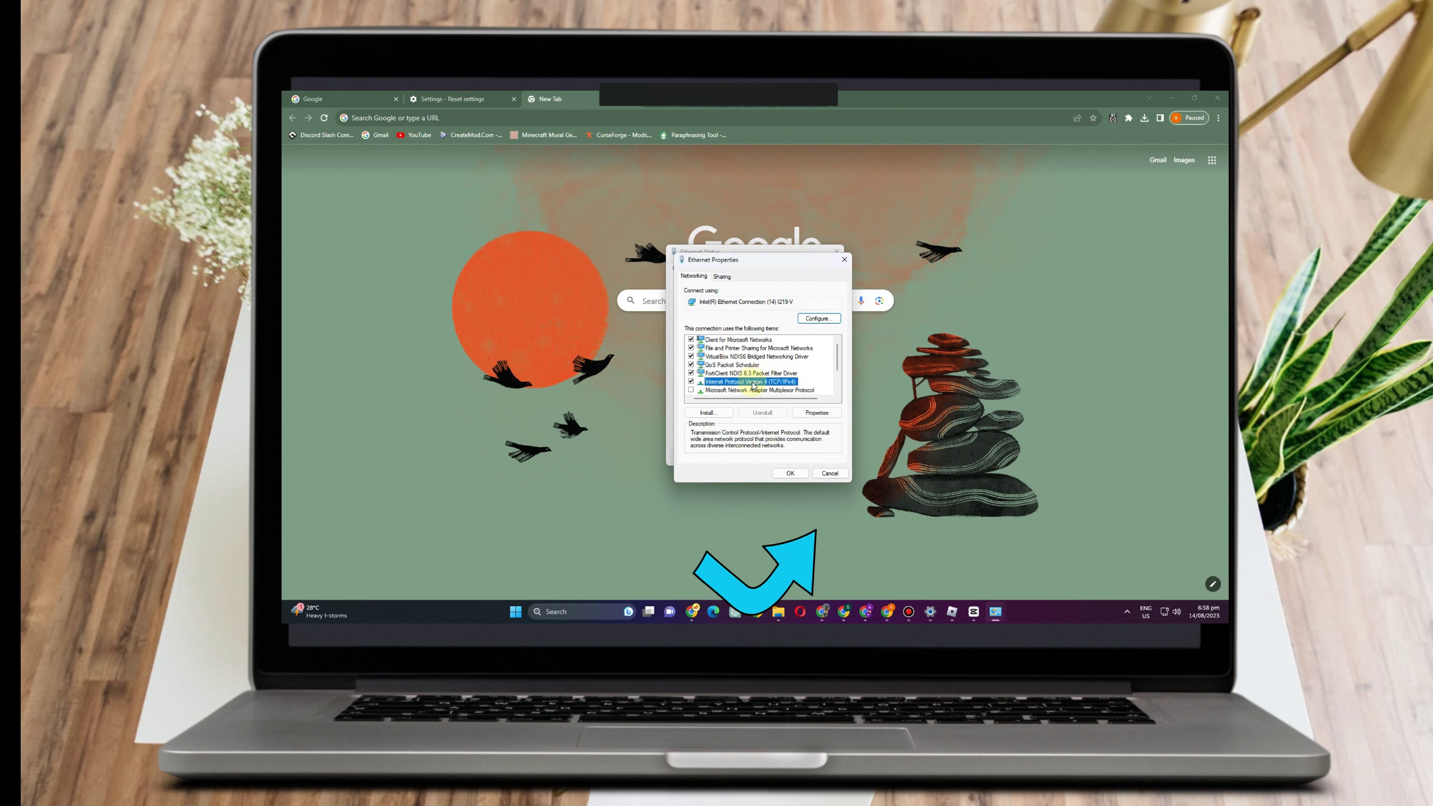
pyautogui.click(816, 412)
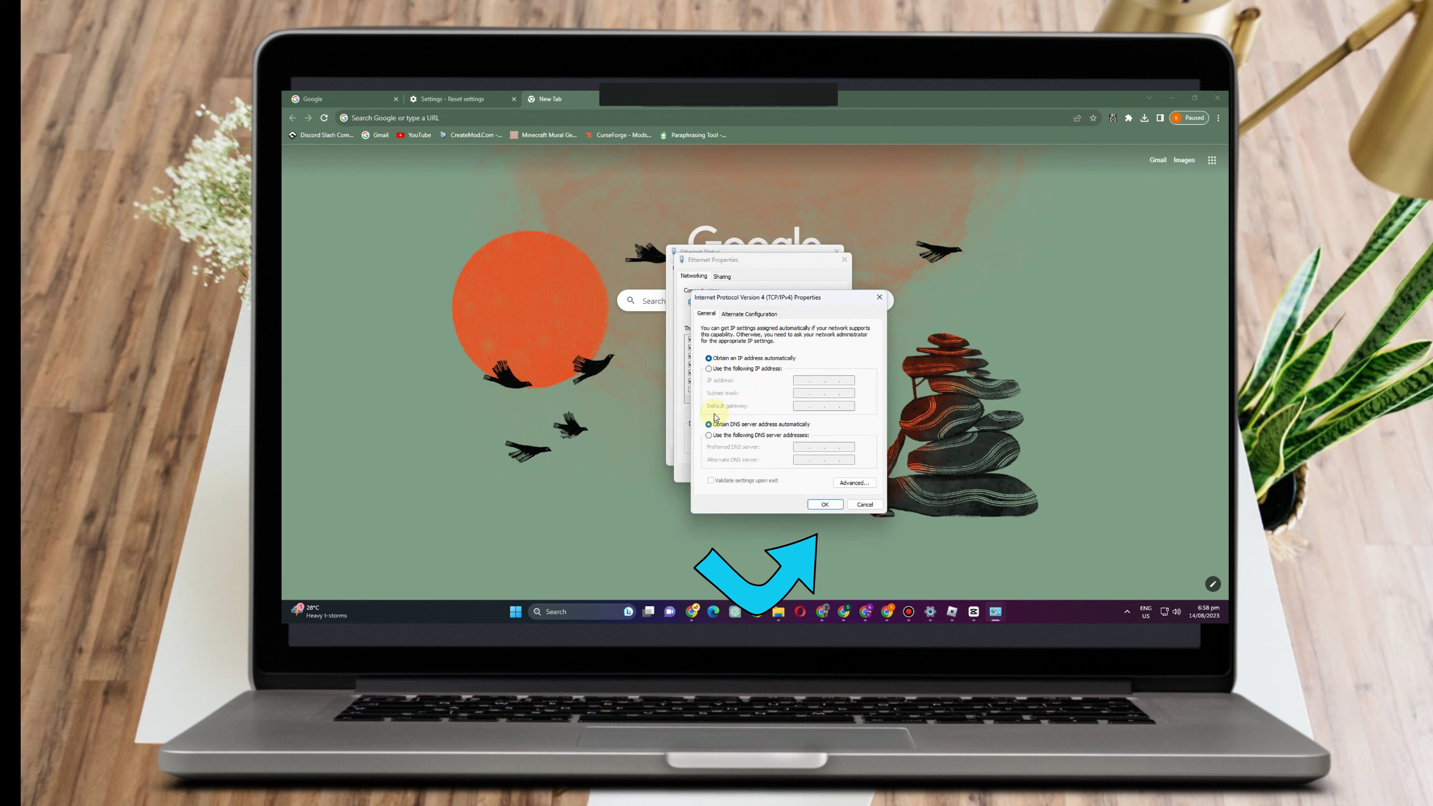
pyautogui.click(717, 438)
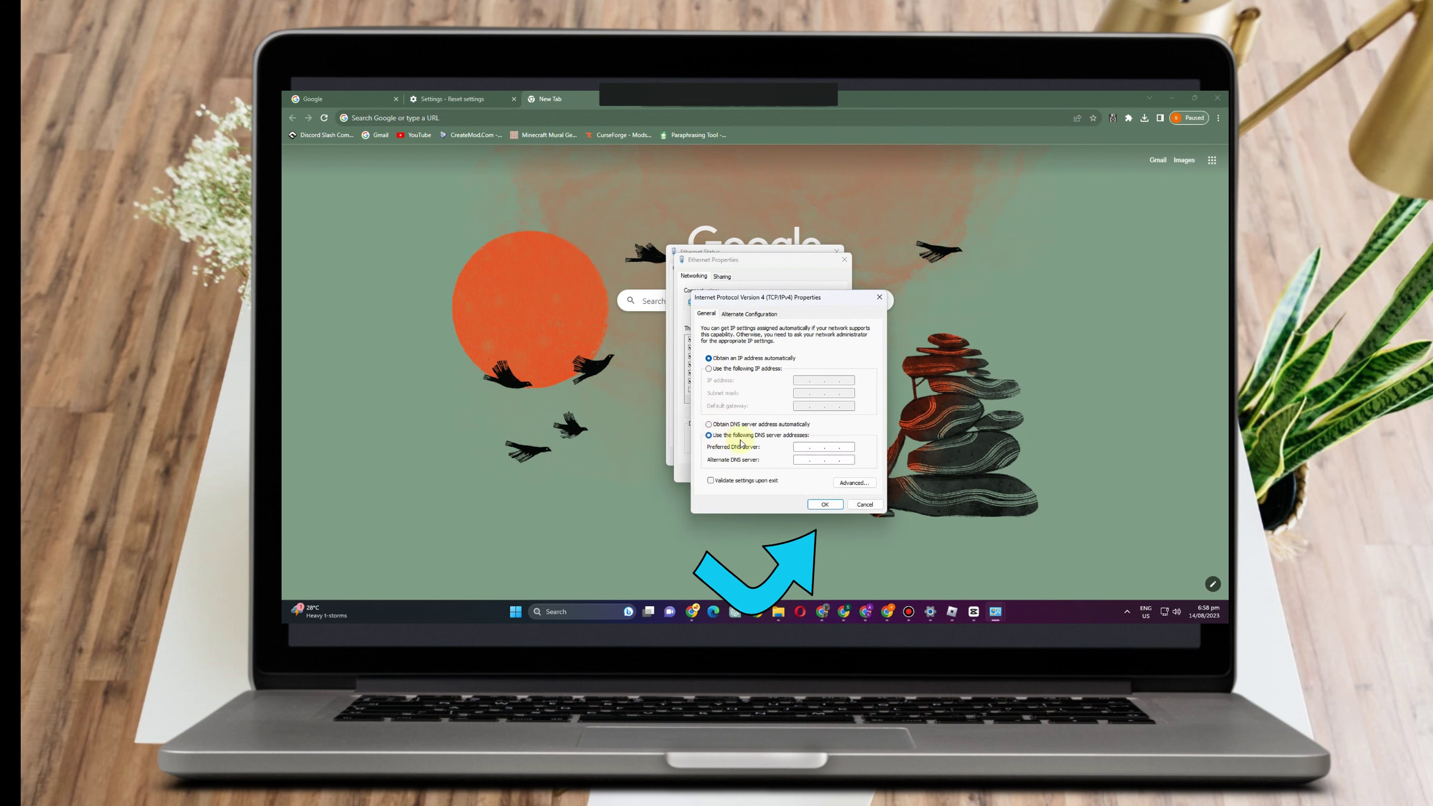
pyautogui.write('1.1.')
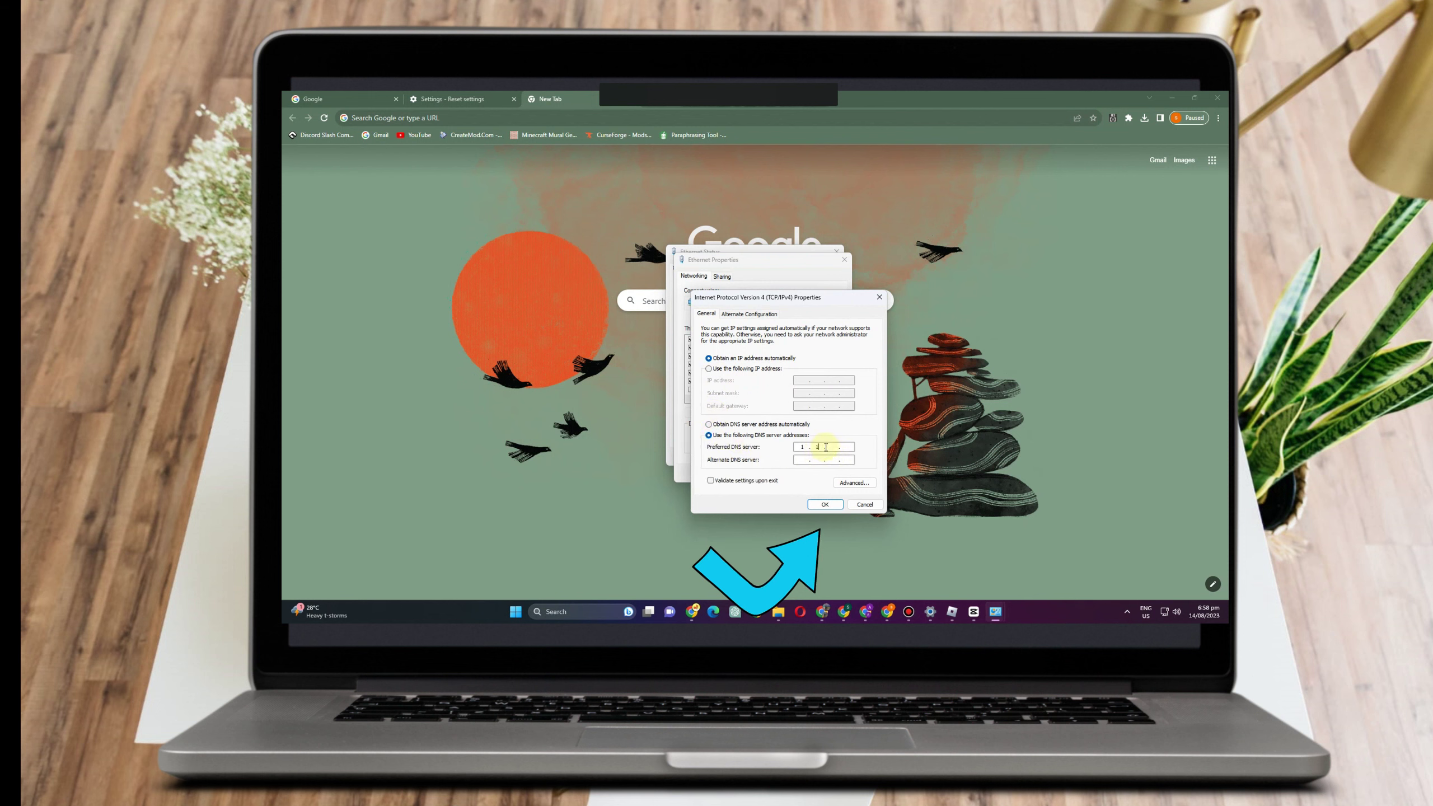
pyautogui.write('1.1')
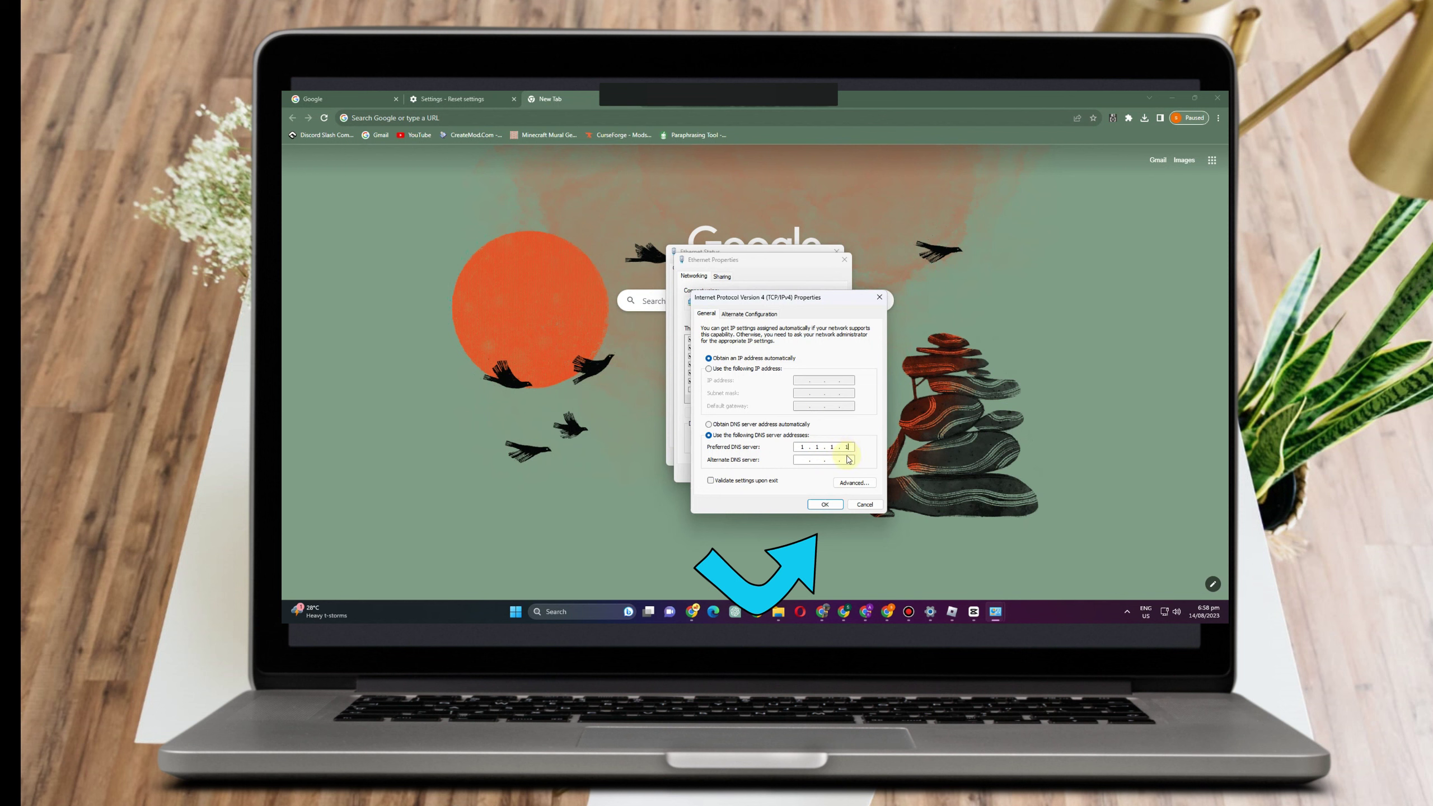
pyautogui.click(797, 461)
pyautogui.write('1 ')
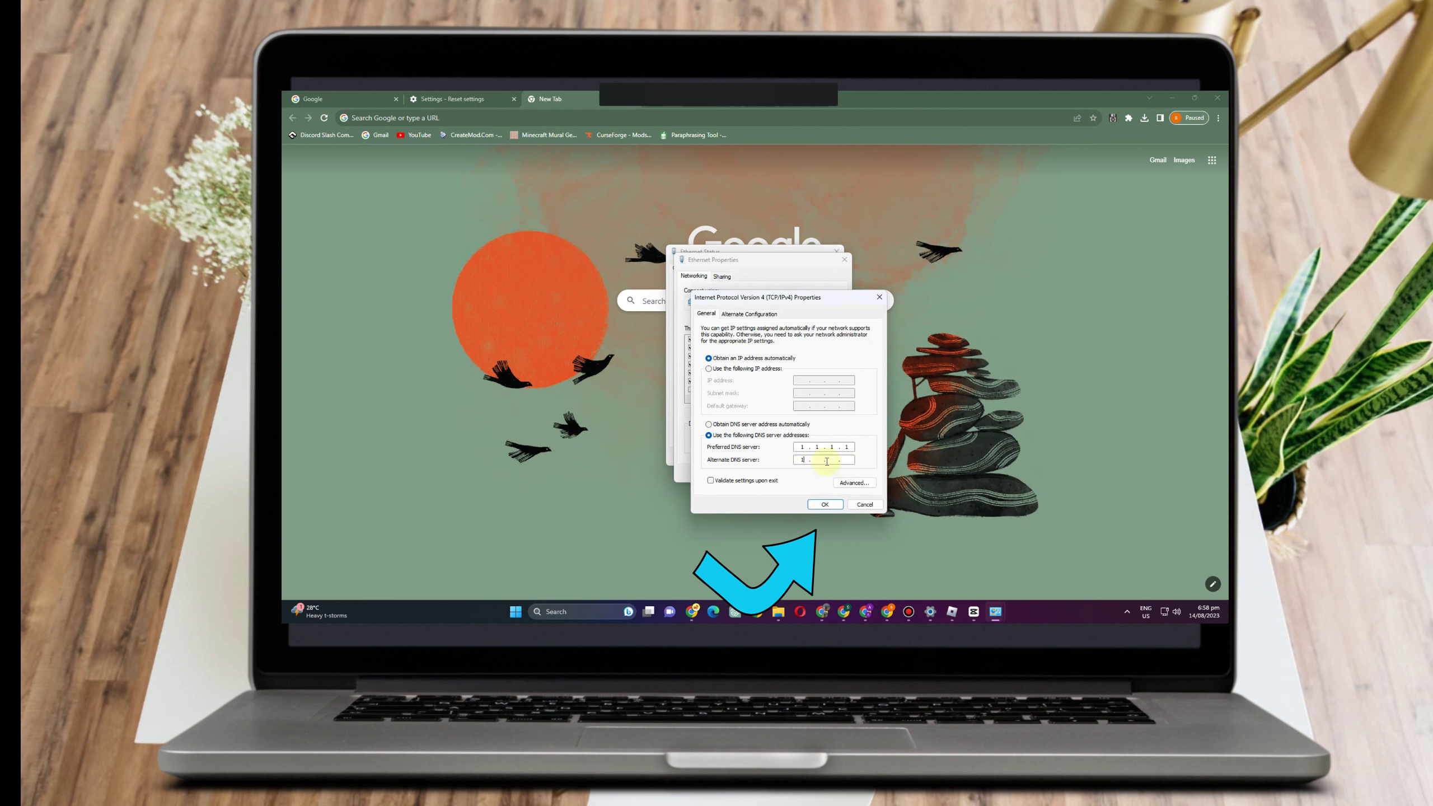
pyautogui.write('. 0 . 0 . 1')
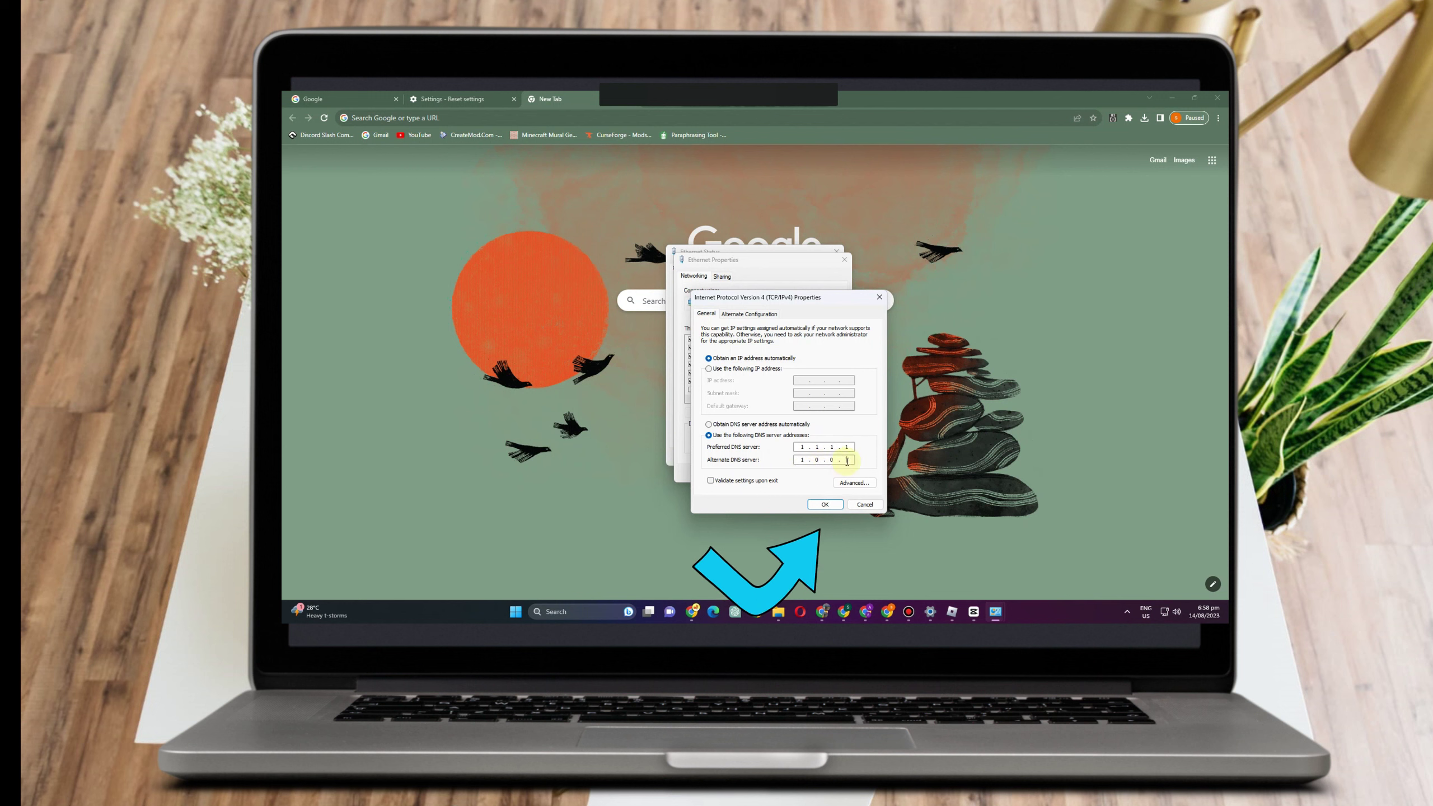
pyautogui.click(833, 505)
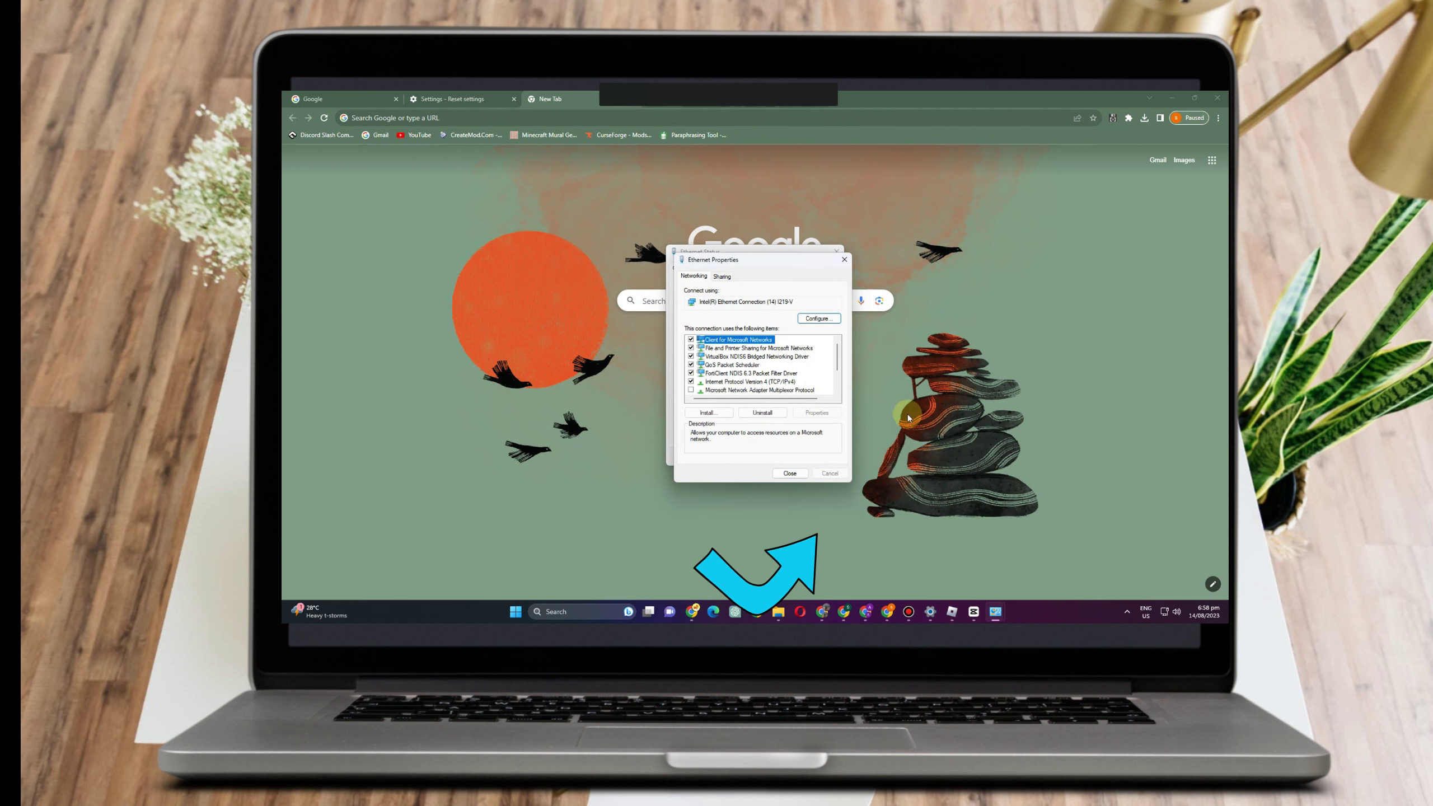
pyautogui.click(790, 473)
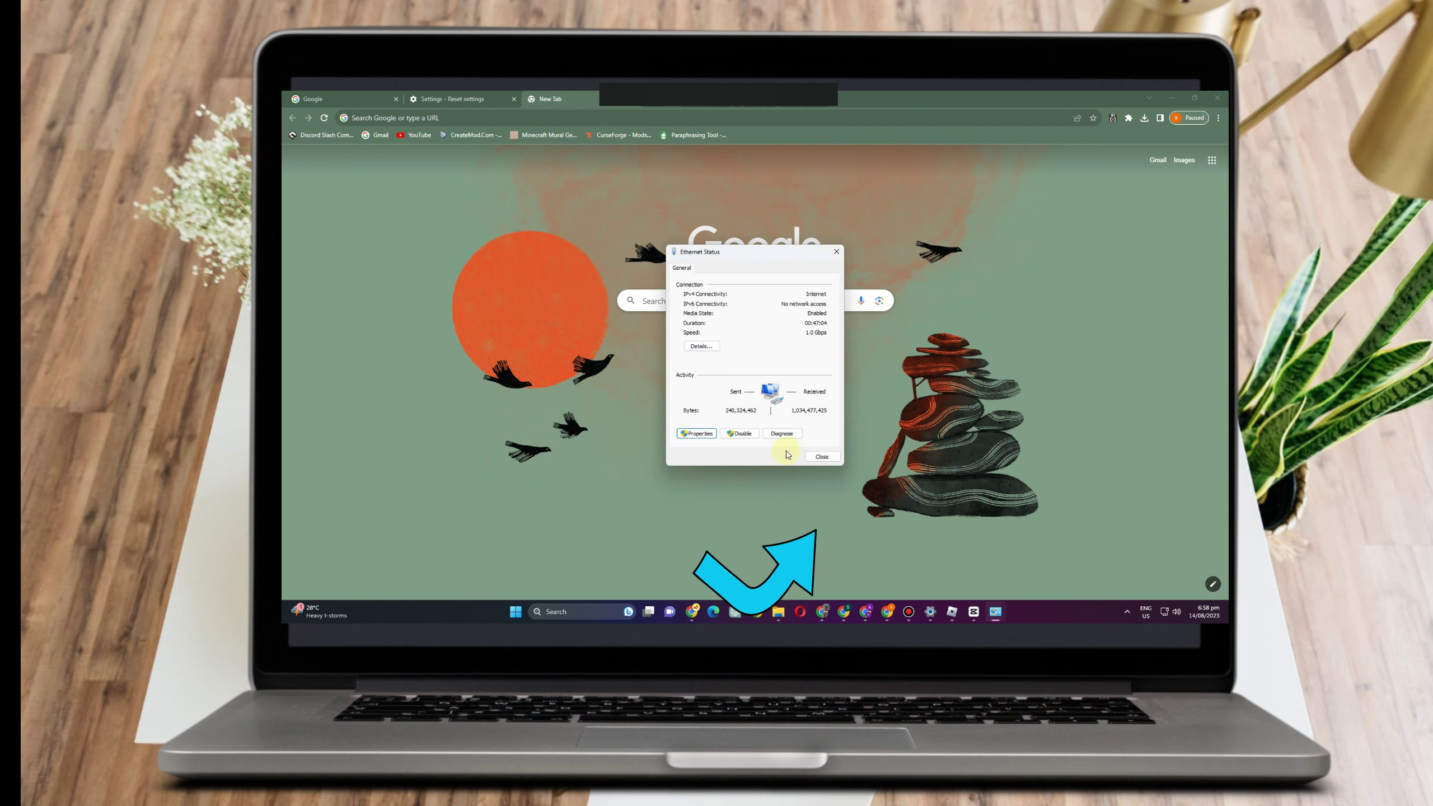
pyautogui.click(821, 452)
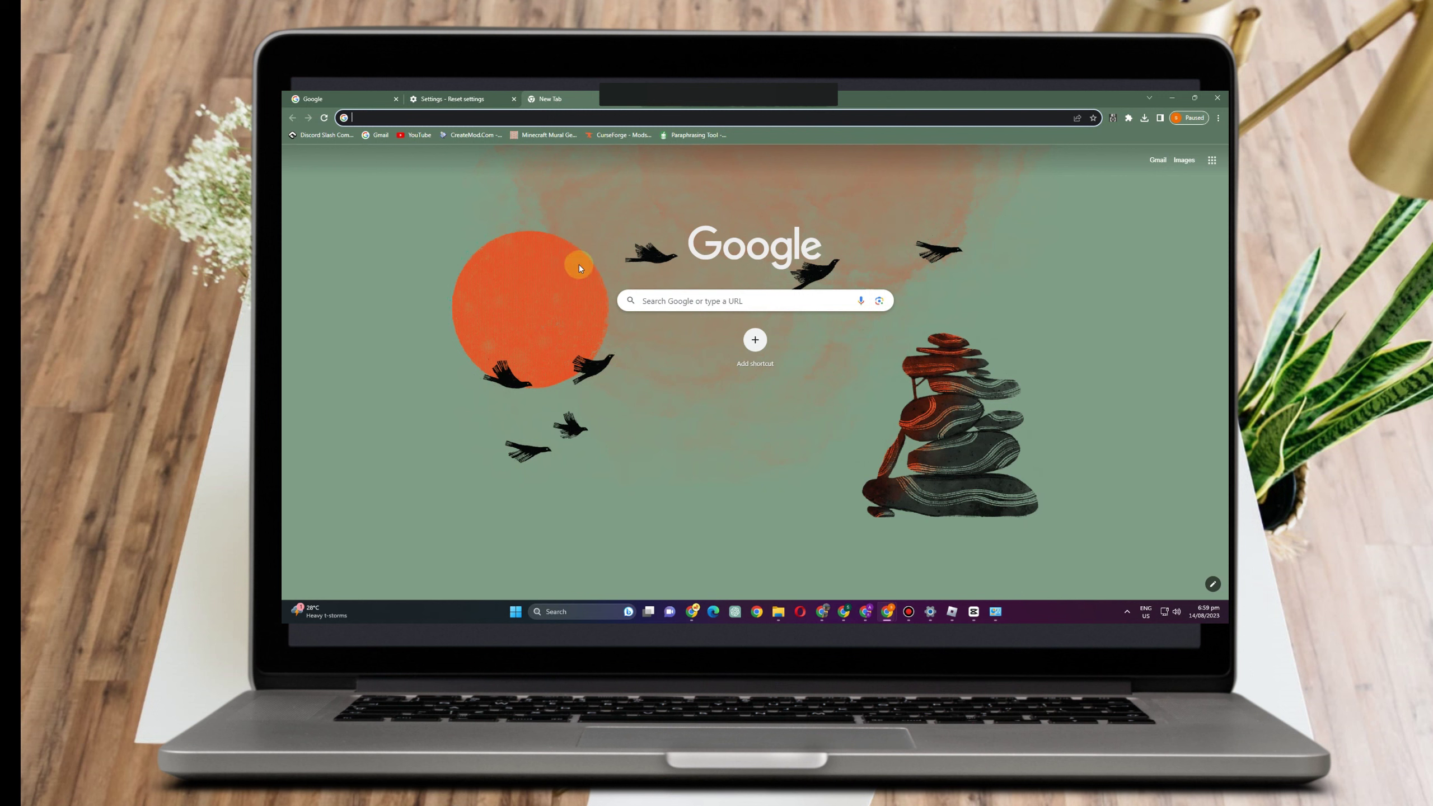
# - Search 'apps' in Windows Search and open the Installed apps settings page
pyautogui.click(566, 610)
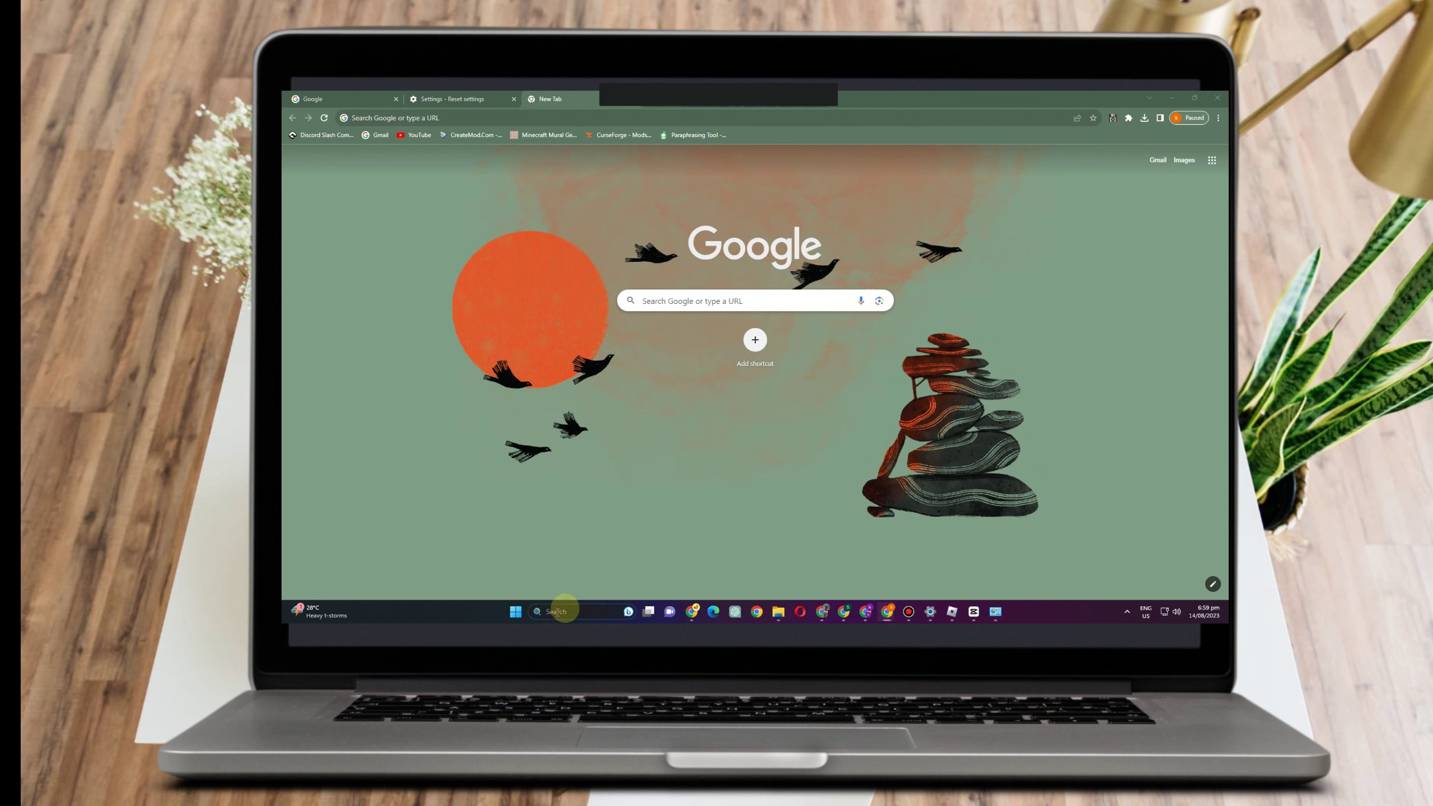
pyautogui.write('apps')
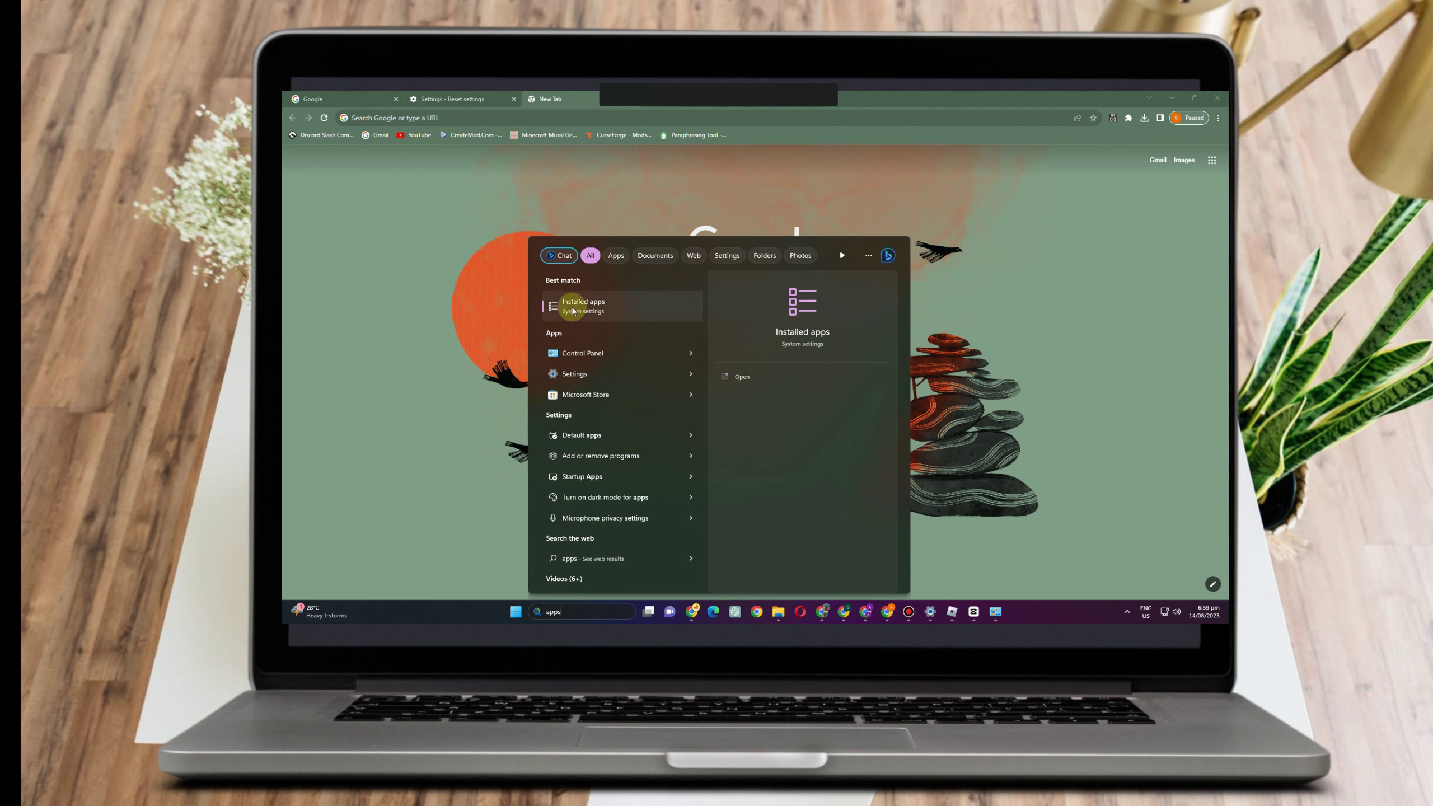
pyautogui.click(650, 456)
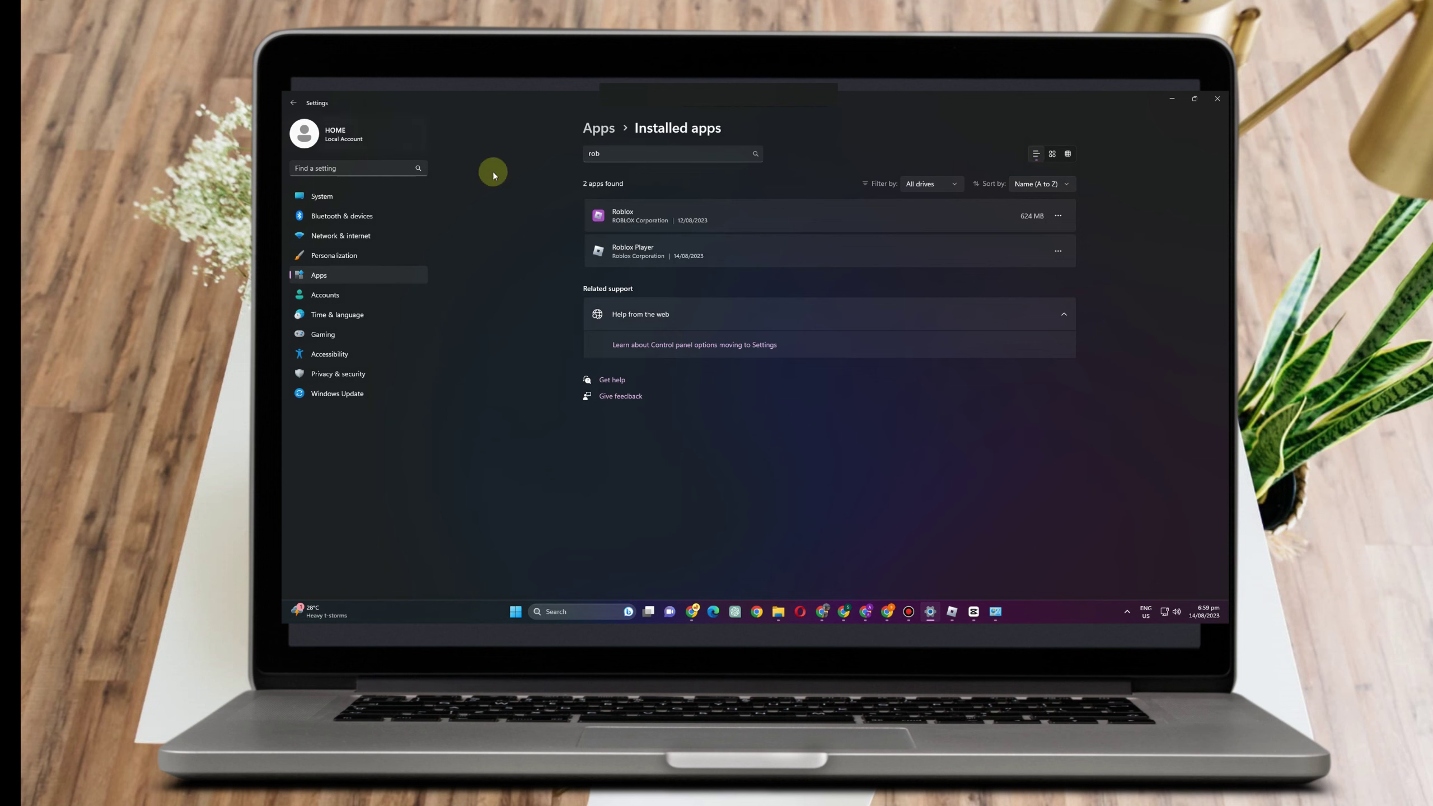
# - Choose Uninstall from Roblox Player's options menu in Installed apps
pyautogui.click(1058, 251)
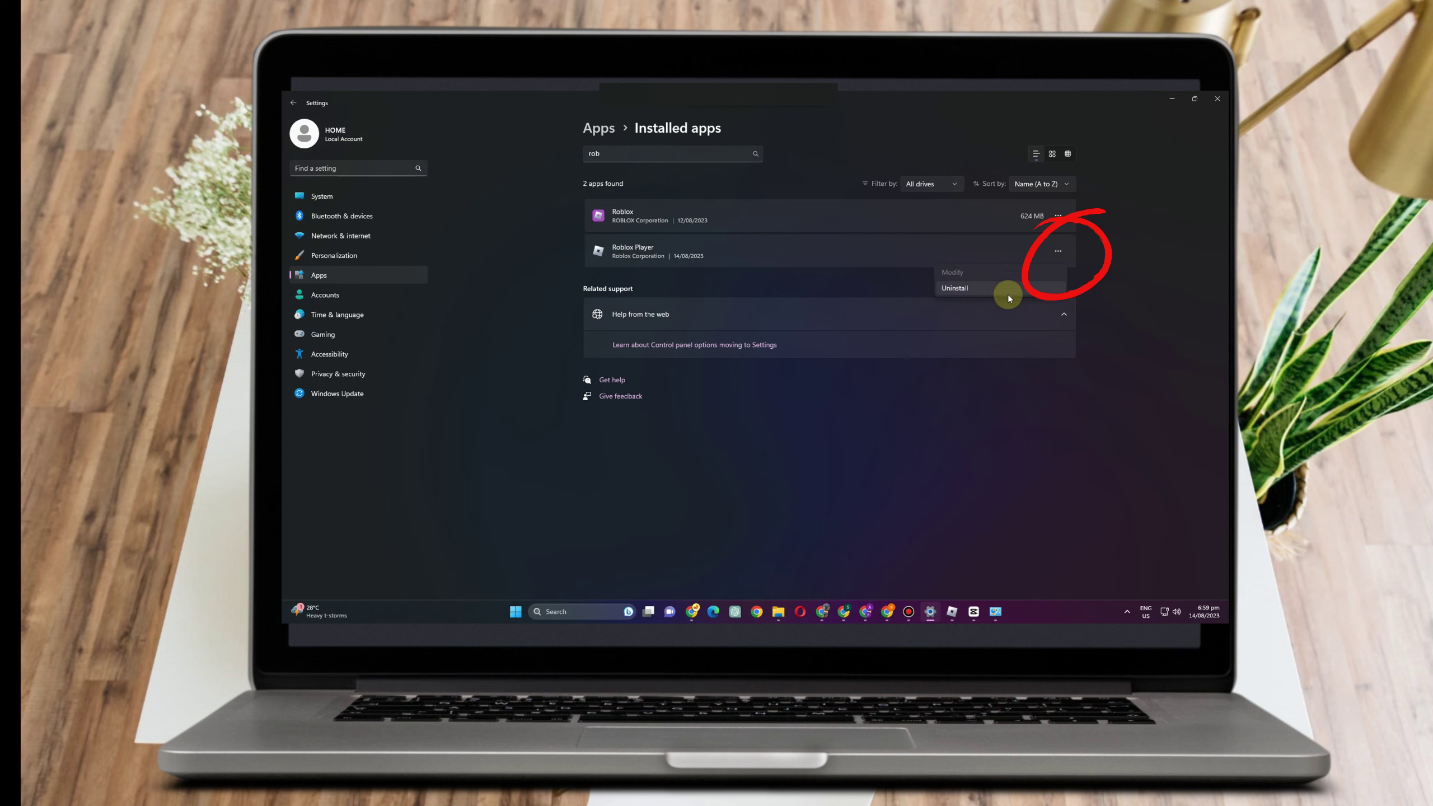
pyautogui.click(982, 292)
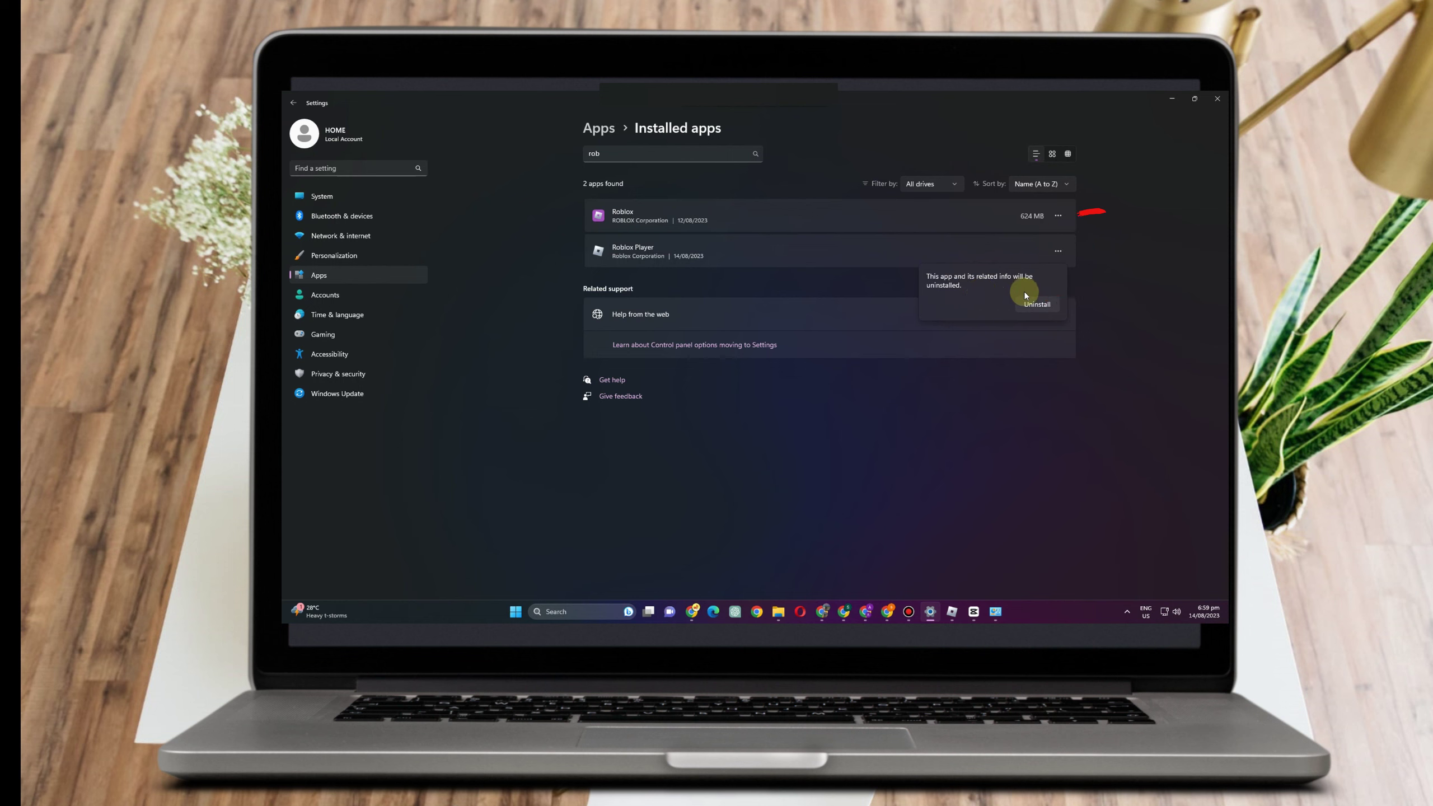